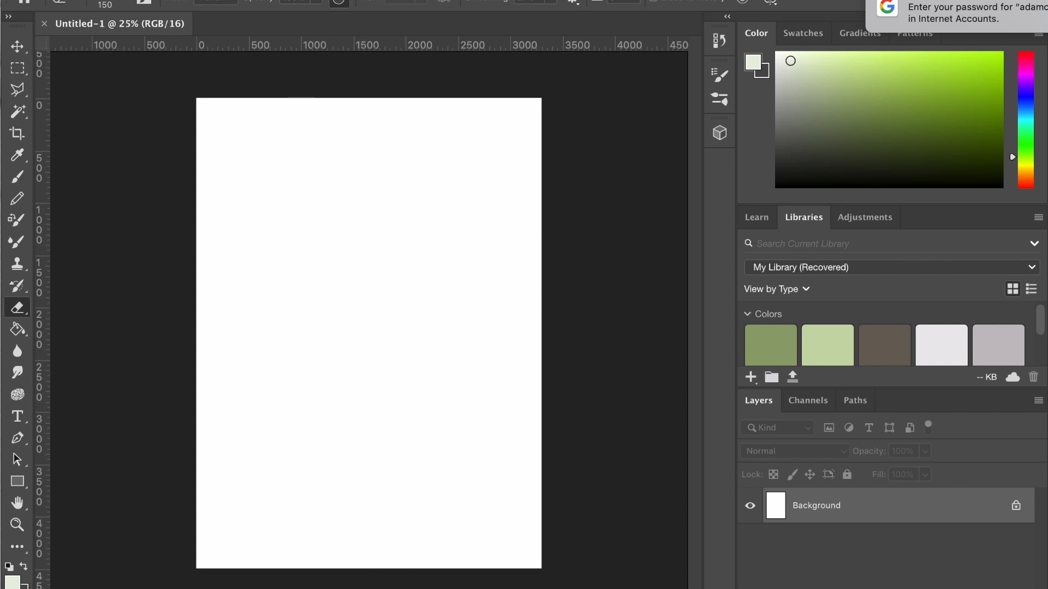
Place the portrait photo F4FB4D6E…81087.jpeg from the Desktop as an embedded image on the blank canvas
{"action": "left_click", "coordinate": [93, 0]}
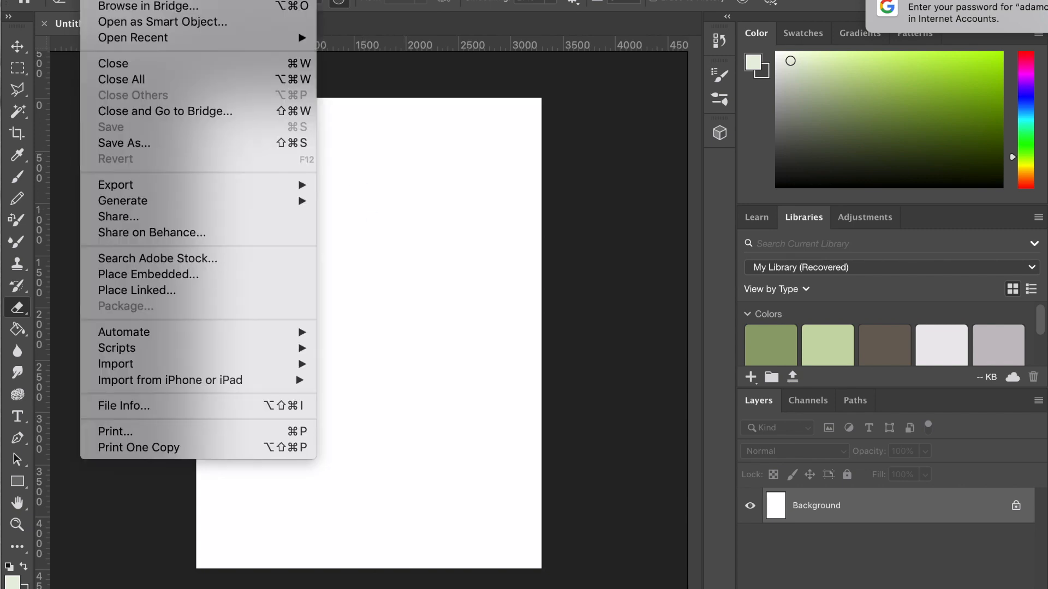
{"action": "left_click", "coordinate": [176, 275]}
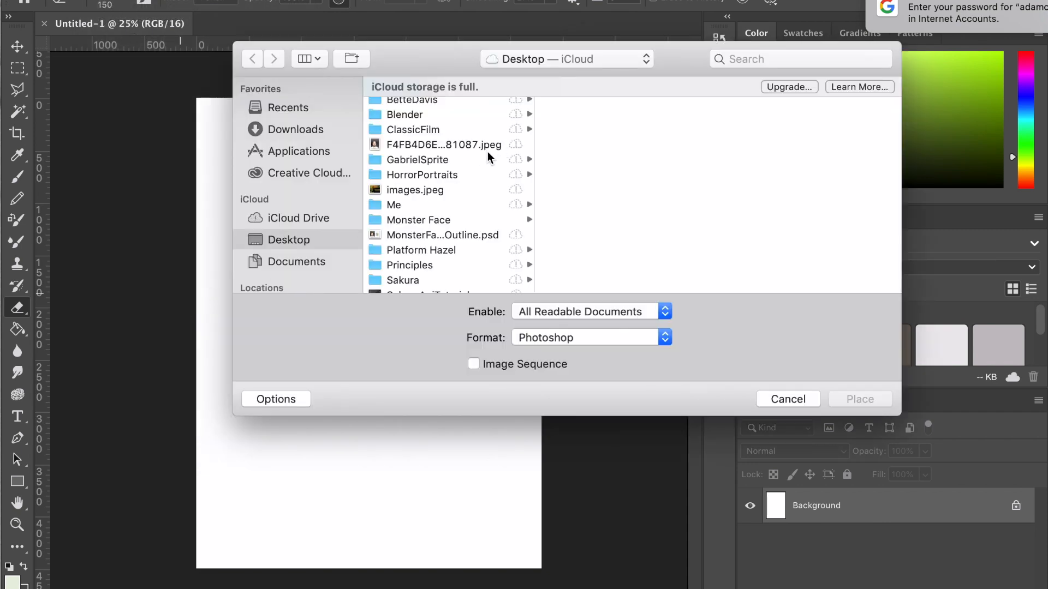
{"action": "left_click", "coordinate": [477, 144]}
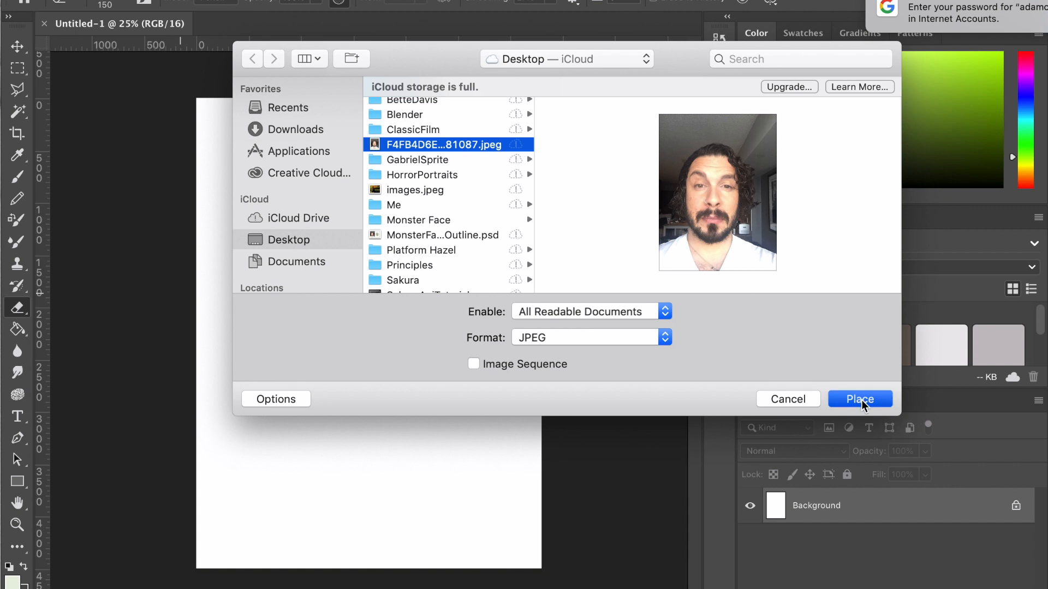
{"action": "left_click", "coordinate": [855, 400]}
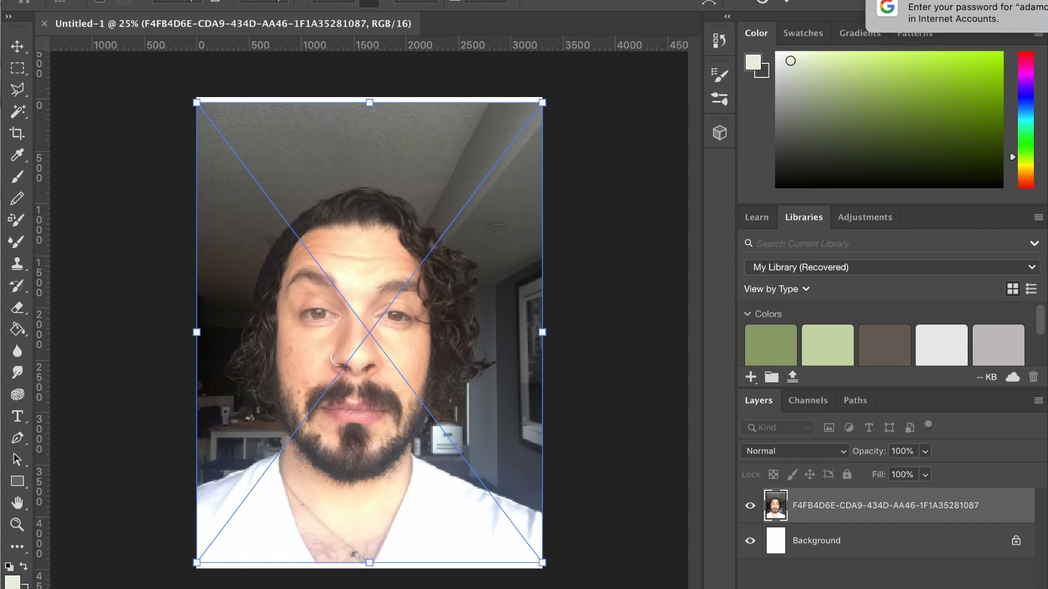
{"action": "key", "text": "Return"}
{"action": "key", "text": "e"}
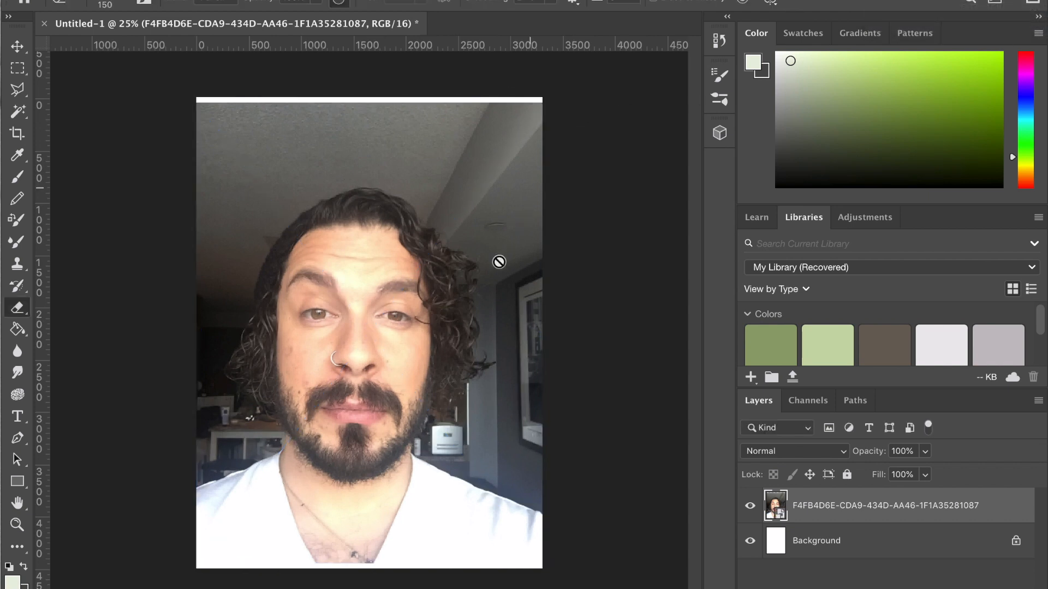
Lower the photo layer's opacity to 71% and lock the layer
{"action": "left_click", "coordinate": [924, 452]}
{"action": "left_click", "coordinate": [905, 472]}
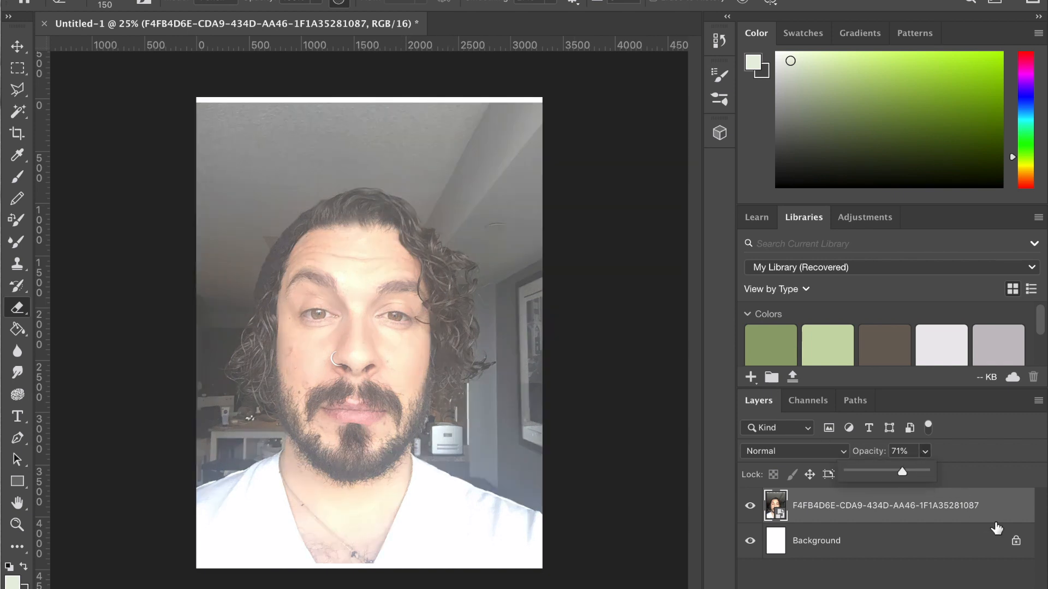
{"action": "left_click", "coordinate": [829, 486]}
{"action": "left_click", "coordinate": [846, 474]}
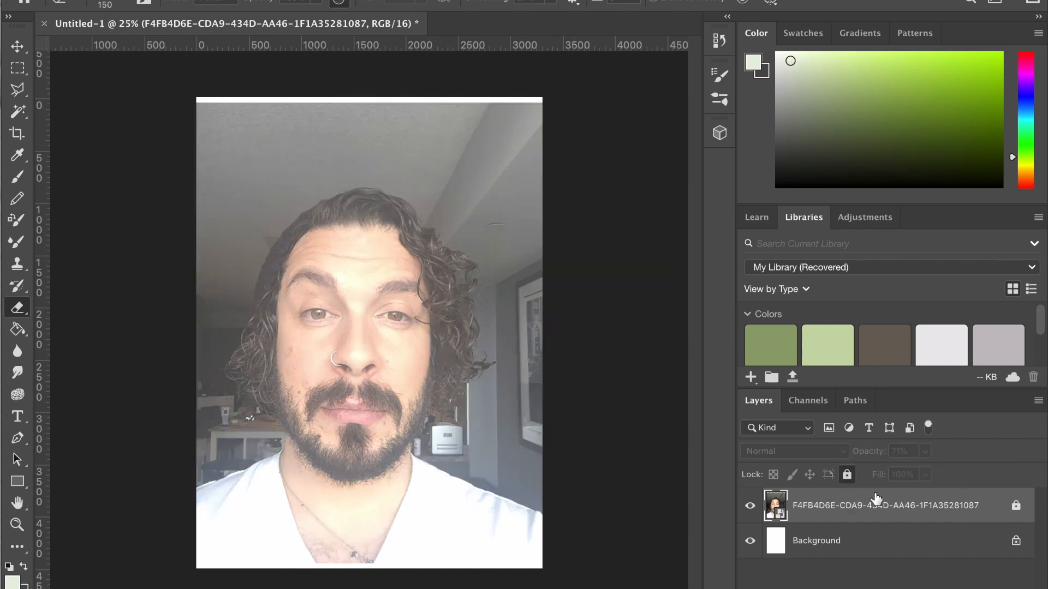
Add a new layer above the photo and choose a dark grey foreground colour
{"action": "key", "text": "super+alt+shift+n"}
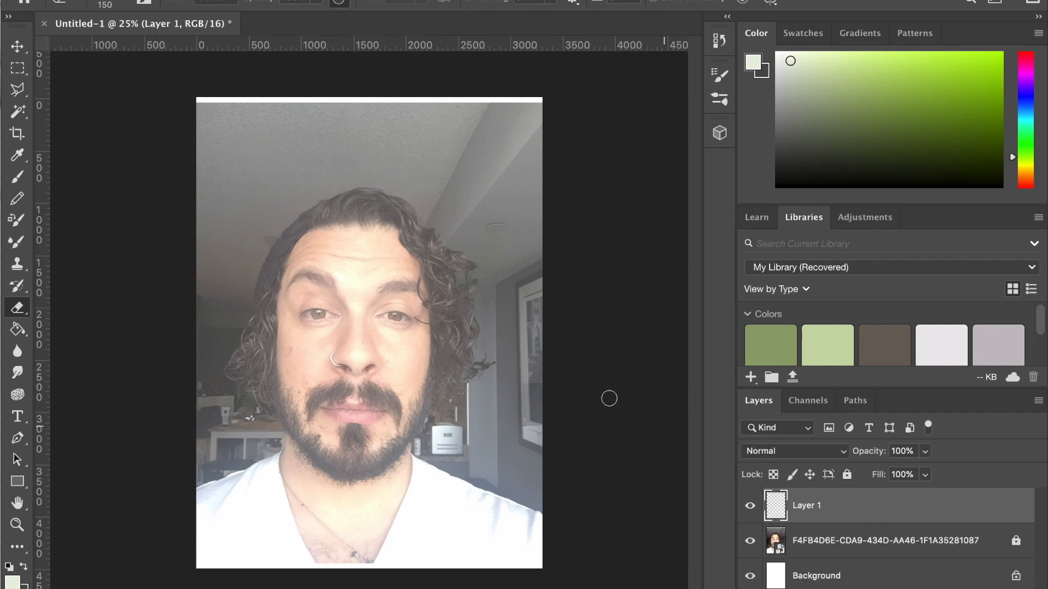
{"action": "left_click", "coordinate": [783, 150]}
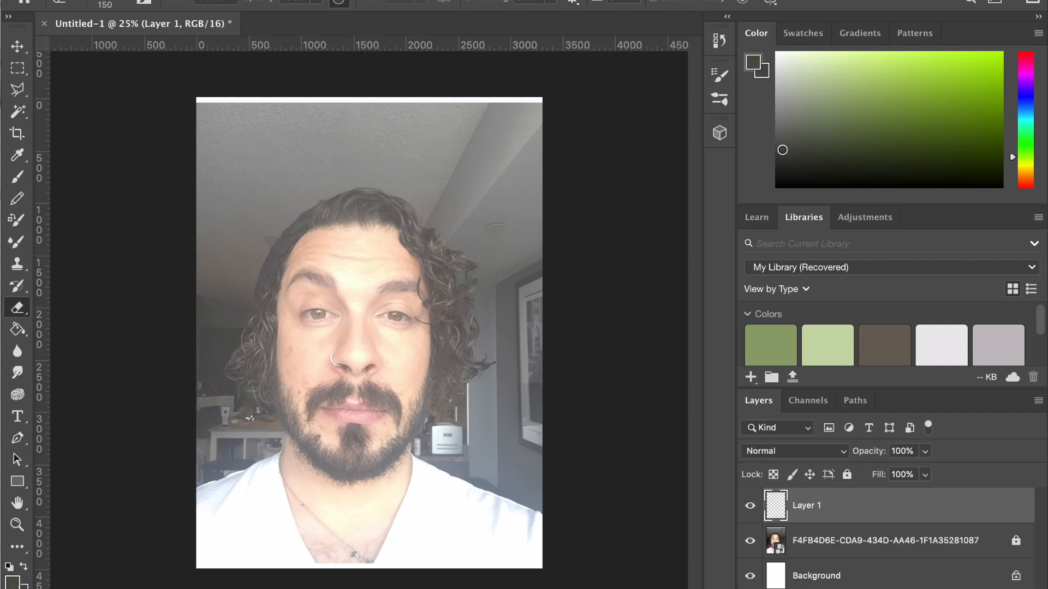
{"action": "left_click", "coordinate": [776, 159]}
Set up the Brush tool with the Hard Round Pressure Size preset and reduce its size to 50 px
{"action": "left_click", "coordinate": [18, 178]}
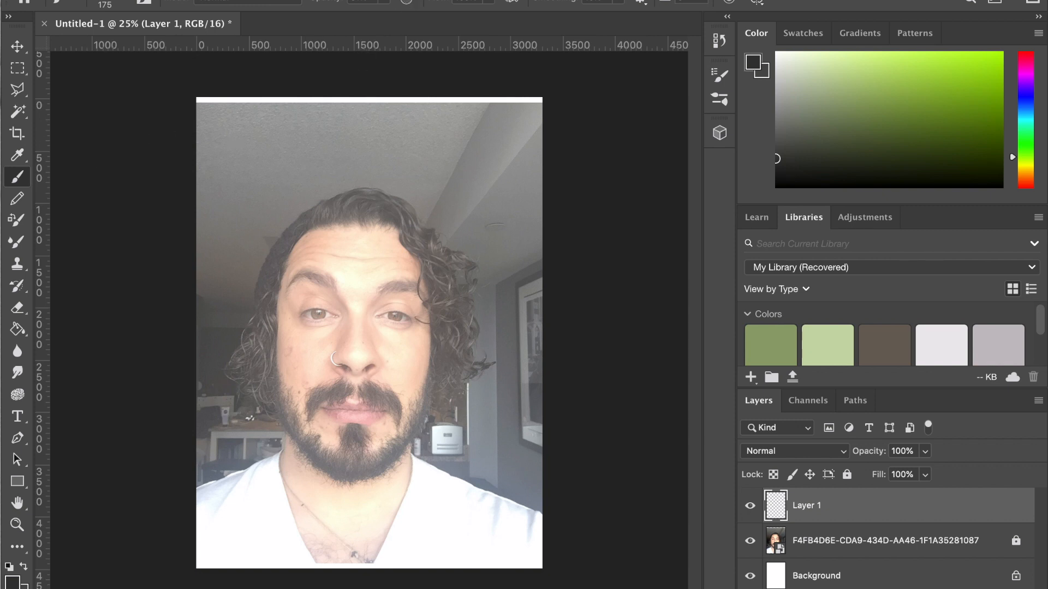
{"action": "left_click", "coordinate": [472, 0]}
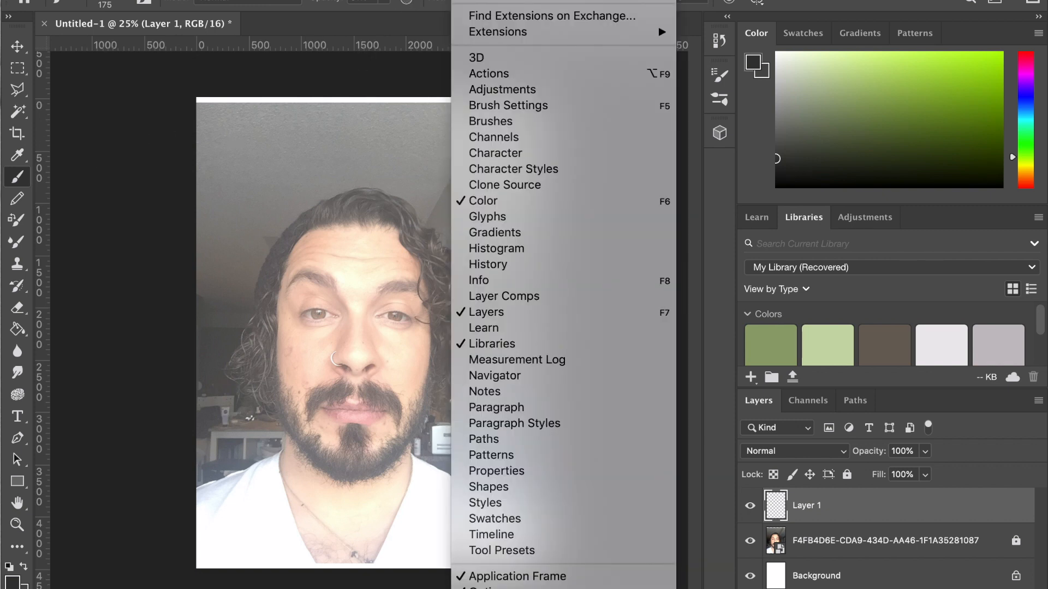
{"action": "left_click", "coordinate": [512, 121]}
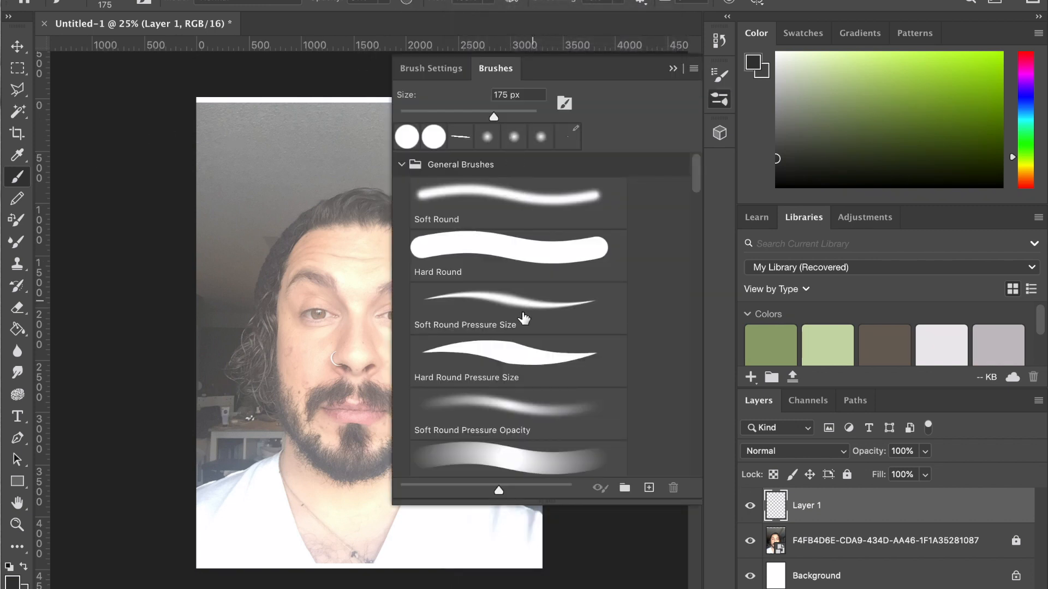
{"action": "left_click", "coordinate": [510, 354]}
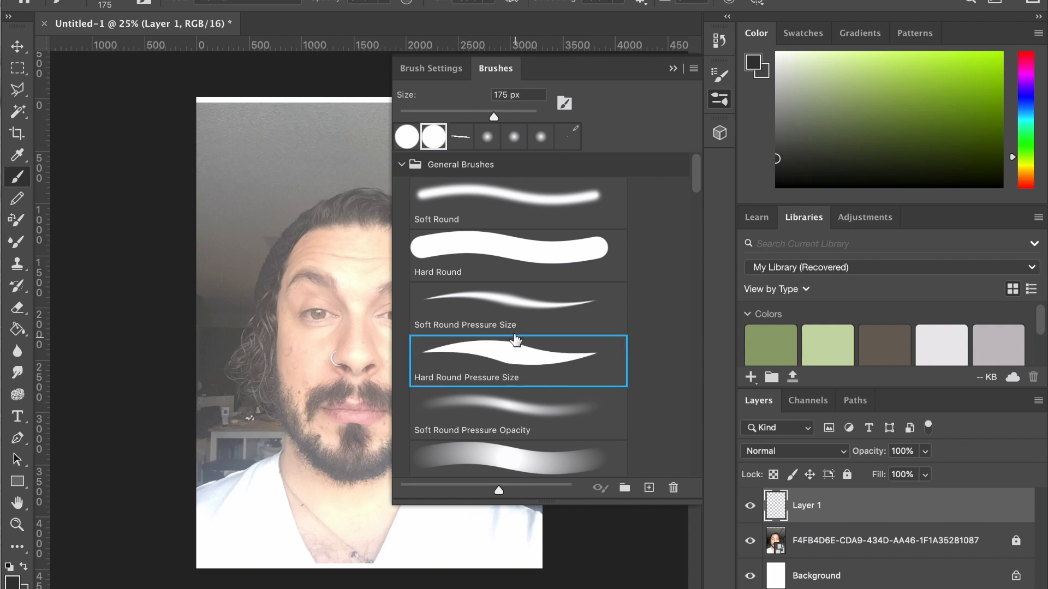
{"action": "left_click", "coordinate": [673, 69]}
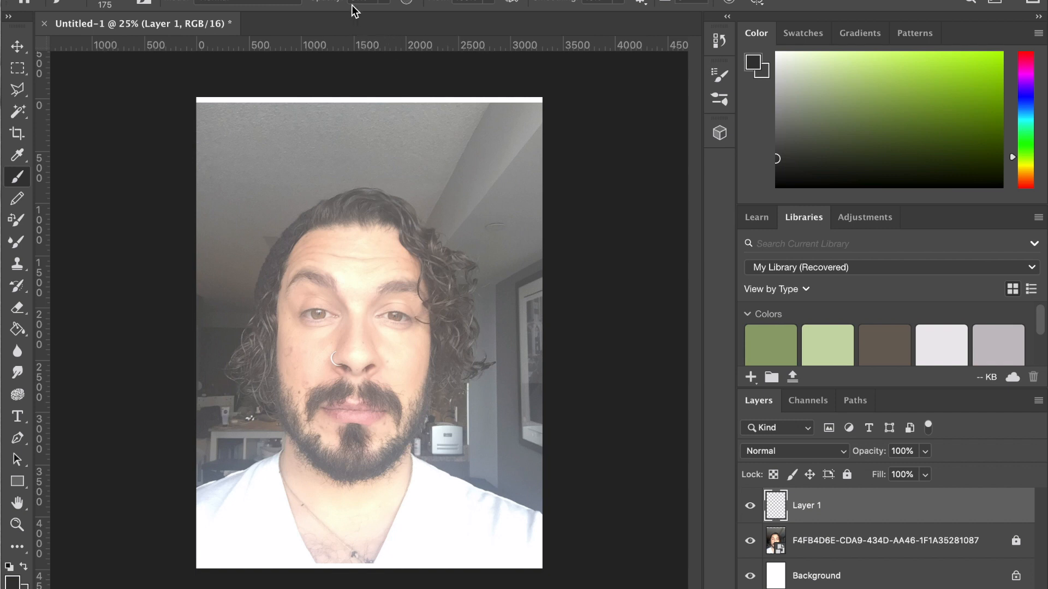
{"action": "left_click", "coordinate": [389, 2]}
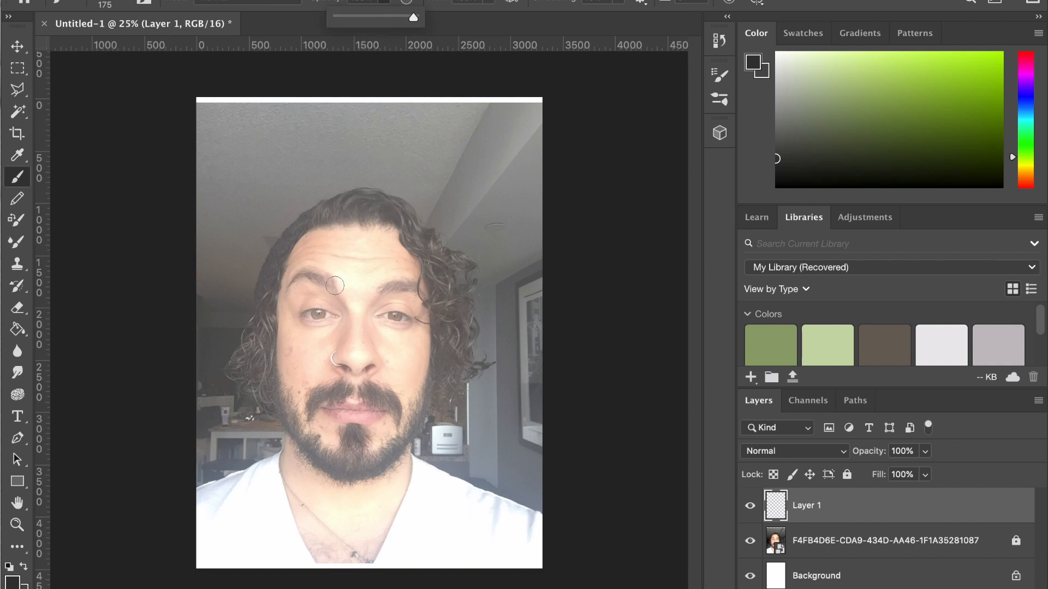
{"action": "left_click", "coordinate": [348, 276]}
{"action": "key", "text": "["}
{"action": "key", "text": "["}
{"action": "key", "text": "["}
{"action": "key", "text": "["}
{"action": "key", "text": "["}
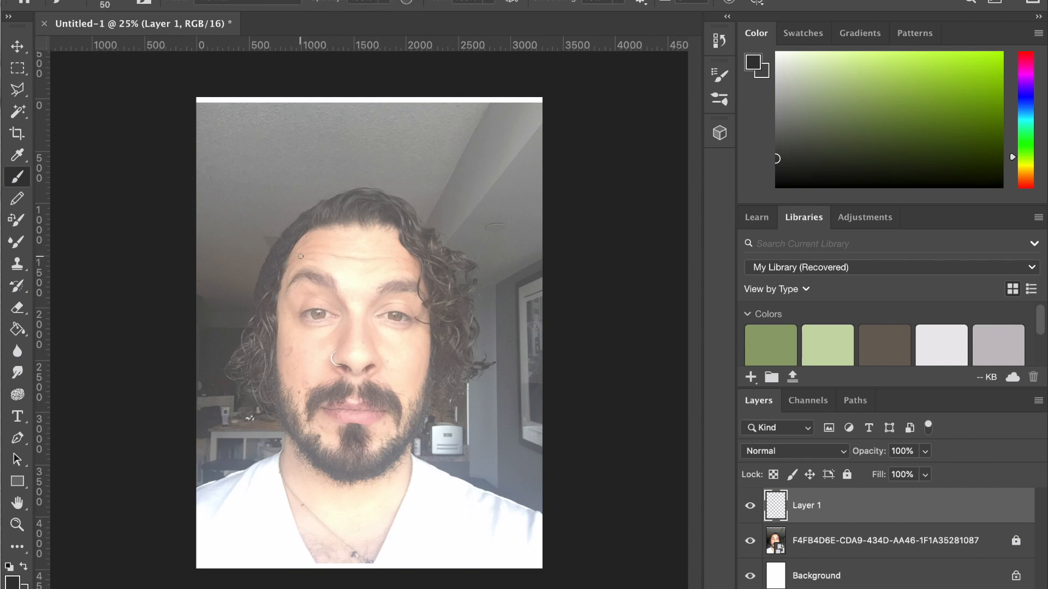
With a 35 px brush, trace the outer hair, face and beard outlines and the eyebrow on the photo's right side
{"action": "scroll", "coordinate": [307, 265], "scroll_direction": "up", "scroll_amount": 5}
{"action": "key", "text": "["}
{"action": "key", "text": "["}
{"action": "left_click", "coordinate": [229, 236], "text": "alt"}
{"action": "mouse_move", "coordinate": [230, 253]}
{"action": "left_mouse_down"}
{"action": "mouse_move", "coordinate": [285, 156]}
{"action": "mouse_move", "coordinate": [218, 324]}
{"action": "mouse_move", "coordinate": [216, 398]}
{"action": "mouse_move", "coordinate": [247, 471]}
{"action": "mouse_move", "coordinate": [333, 492]}
{"action": "mouse_move", "coordinate": [372, 532]}
{"action": "mouse_move", "coordinate": [453, 445]}
{"action": "mouse_move", "coordinate": [472, 291]}
{"action": "left_mouse_up"}
{"action": "mouse_move", "coordinate": [265, 157]}
{"action": "left_mouse_down"}
{"action": "mouse_move", "coordinate": [367, 85]}
{"action": "mouse_move", "coordinate": [546, 240]}
{"action": "mouse_move", "coordinate": [571, 377]}
{"action": "mouse_move", "coordinate": [478, 479]}
{"action": "left_mouse_up"}
{"action": "mouse_move", "coordinate": [230, 203]}
{"action": "left_mouse_down"}
{"action": "mouse_move", "coordinate": [162, 350]}
{"action": "mouse_move", "coordinate": [221, 480]}
{"action": "left_mouse_up"}
{"action": "mouse_move", "coordinate": [205, 378]}
{"action": "left_mouse_down"}
{"action": "mouse_move", "coordinate": [249, 526]}
{"action": "mouse_move", "coordinate": [351, 579]}
{"action": "mouse_move", "coordinate": [470, 470]}
{"action": "mouse_move", "coordinate": [476, 371]}
{"action": "left_mouse_up"}
{"action": "left_click_drag", "start_coordinate": [447, 252], "coordinate": [461, 273]}
{"action": "left_click_drag", "start_coordinate": [393, 268], "coordinate": [449, 263]}
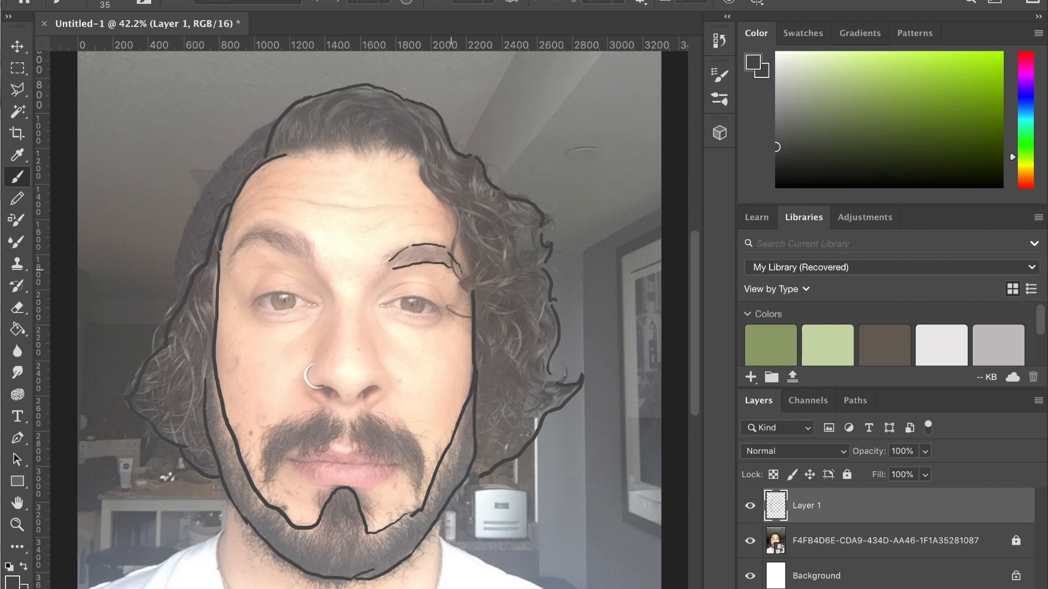
Trace the remaining eyebrow, the nose with its nostrils, and the upper eyelid creases, undoing faulty strokes
{"action": "mouse_move", "coordinate": [302, 240]}
{"action": "left_mouse_down"}
{"action": "mouse_move", "coordinate": [235, 255]}
{"action": "mouse_move", "coordinate": [316, 264]}
{"action": "left_mouse_up"}
{"action": "left_click_drag", "start_coordinate": [387, 267], "coordinate": [373, 406]}
{"action": "mouse_move", "coordinate": [360, 397]}
{"action": "left_mouse_down"}
{"action": "mouse_move", "coordinate": [319, 385]}
{"action": "mouse_move", "coordinate": [343, 410]}
{"action": "mouse_move", "coordinate": [375, 398]}
{"action": "mouse_move", "coordinate": [338, 404]}
{"action": "mouse_move", "coordinate": [352, 399]}
{"action": "mouse_move", "coordinate": [313, 391]}
{"action": "mouse_move", "coordinate": [307, 376]}
{"action": "mouse_move", "coordinate": [314, 399]}
{"action": "mouse_move", "coordinate": [313, 364]}
{"action": "left_mouse_up"}
{"action": "key", "text": "super+z"}
{"action": "key", "text": "super+z"}
{"action": "key", "text": "super+z"}
{"action": "left_click_drag", "start_coordinate": [318, 295], "coordinate": [301, 342]}
{"action": "mouse_move", "coordinate": [376, 300]}
{"action": "left_mouse_down"}
{"action": "mouse_move", "coordinate": [390, 334]}
{"action": "mouse_move", "coordinate": [439, 289]}
{"action": "left_mouse_up"}
{"action": "left_click_drag", "start_coordinate": [275, 280], "coordinate": [316, 295]}
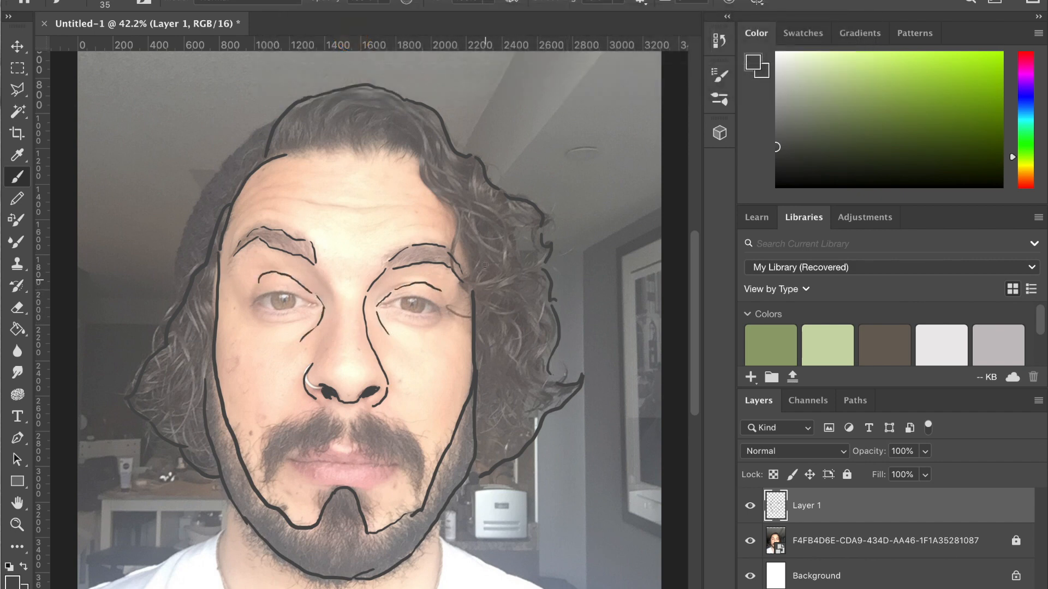
Draw the crease lines under both eyes, undoing and redrawing strokes as needed
{"action": "key", "text": "super+z"}
{"action": "left_click_drag", "start_coordinate": [265, 322], "coordinate": [300, 316]}
{"action": "left_click_drag", "start_coordinate": [444, 320], "coordinate": [420, 327]}
{"action": "key", "text": "super+z"}
{"action": "key", "text": "e"}
{"action": "key", "text": "super+z"}
{"action": "key", "text": "b"}
{"action": "left_click_drag", "start_coordinate": [443, 315], "coordinate": [394, 322]}
Outline the moustache and the eyelid shapes of both eyes
{"action": "mouse_move", "coordinate": [265, 435]}
{"action": "left_mouse_down"}
{"action": "mouse_move", "coordinate": [309, 450]}
{"action": "mouse_move", "coordinate": [292, 422]}
{"action": "left_mouse_up"}
{"action": "mouse_move", "coordinate": [367, 412]}
{"action": "left_mouse_down"}
{"action": "mouse_move", "coordinate": [419, 488]}
{"action": "mouse_move", "coordinate": [352, 431]}
{"action": "left_mouse_up"}
{"action": "left_click_drag", "start_coordinate": [288, 293], "coordinate": [249, 308]}
{"action": "left_click_drag", "start_coordinate": [256, 303], "coordinate": [316, 307]}
{"action": "mouse_move", "coordinate": [381, 304]}
{"action": "left_mouse_down"}
{"action": "mouse_move", "coordinate": [421, 298]}
{"action": "mouse_move", "coordinate": [439, 312]}
{"action": "mouse_move", "coordinate": [378, 304]}
{"action": "left_mouse_up"}
{"action": "key", "text": "super+z"}
Trace the back edge of the hair, the hairline across the forehead, and the inner curls on both sides
{"action": "mouse_move", "coordinate": [175, 275]}
{"action": "left_mouse_down"}
{"action": "mouse_move", "coordinate": [252, 130]}
{"action": "mouse_move", "coordinate": [416, 157]}
{"action": "left_mouse_up"}
{"action": "mouse_move", "coordinate": [407, 116]}
{"action": "left_mouse_down"}
{"action": "mouse_move", "coordinate": [450, 199]}
{"action": "mouse_move", "coordinate": [527, 267]}
{"action": "left_mouse_up"}
{"action": "mouse_move", "coordinate": [468, 206]}
{"action": "left_mouse_down"}
{"action": "mouse_move", "coordinate": [503, 281]}
{"action": "mouse_move", "coordinate": [505, 363]}
{"action": "left_mouse_up"}
{"action": "left_click_drag", "start_coordinate": [538, 342], "coordinate": [550, 382]}
{"action": "left_click_drag", "start_coordinate": [492, 400], "coordinate": [513, 417]}
{"action": "left_click_drag", "start_coordinate": [200, 314], "coordinate": [187, 349]}
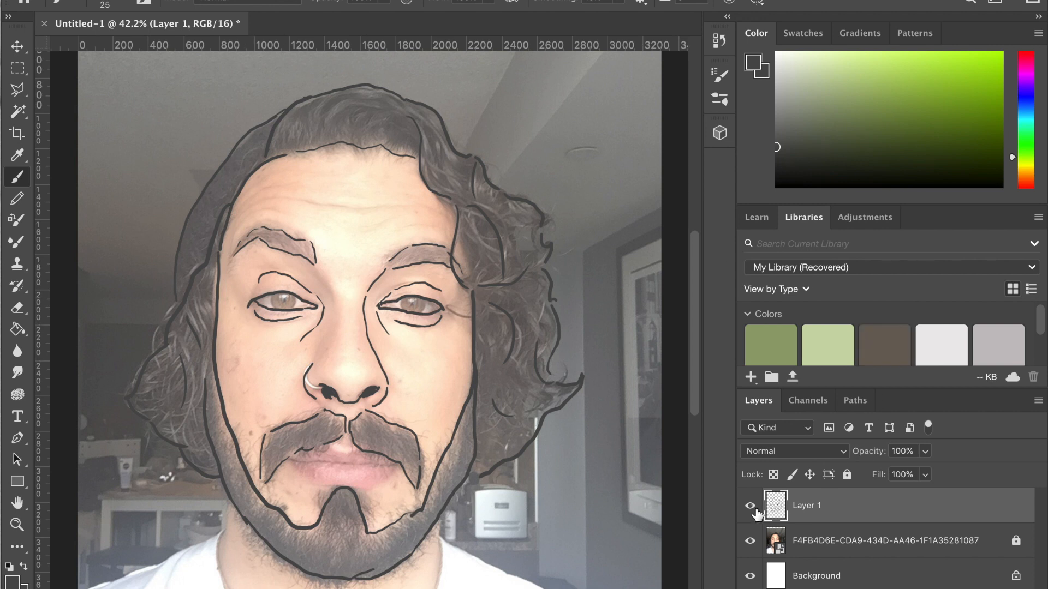
Hide the photo layer to check the line drawing on its own, and show the photo again
{"action": "left_click", "coordinate": [750, 541]}
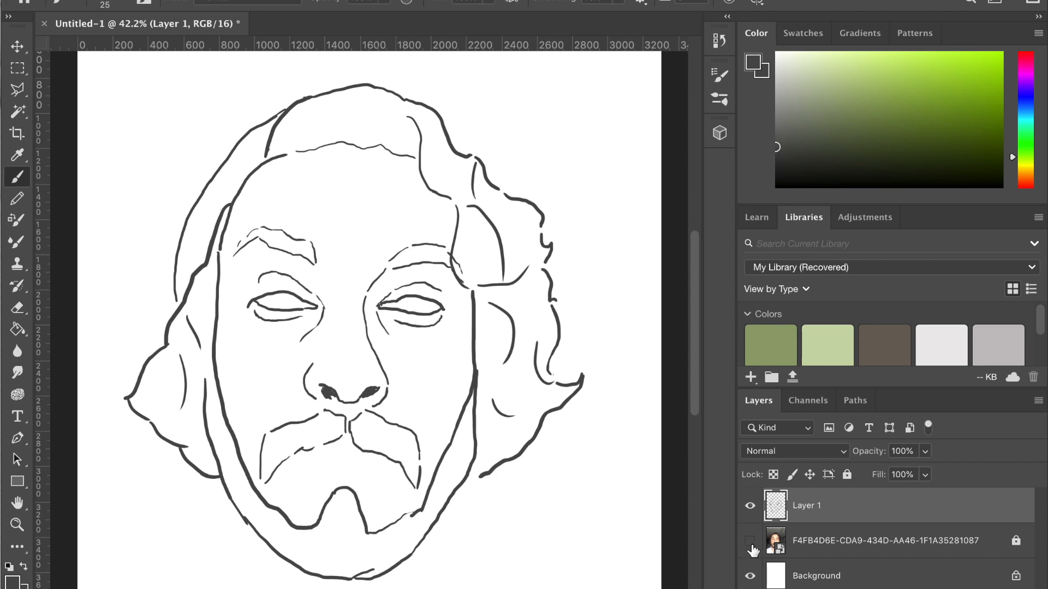
{"action": "left_click", "coordinate": [751, 540]}
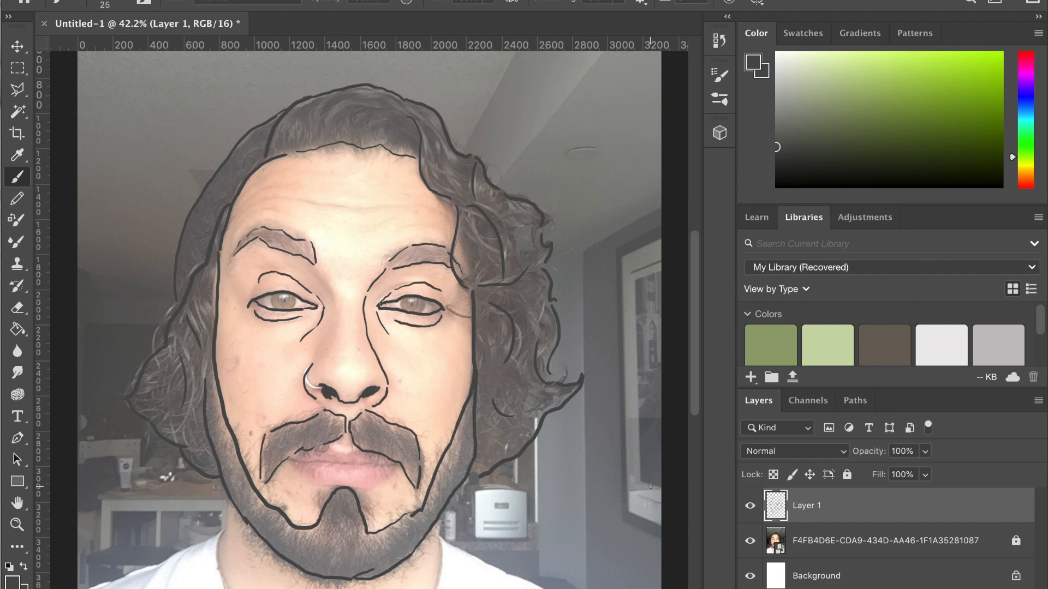
Widen the canvas to 200 percent with the anchor at the middle right, so the extra space is added on the left
{"action": "scroll", "coordinate": [649, 487], "scroll_direction": "down", "scroll_amount": 5}
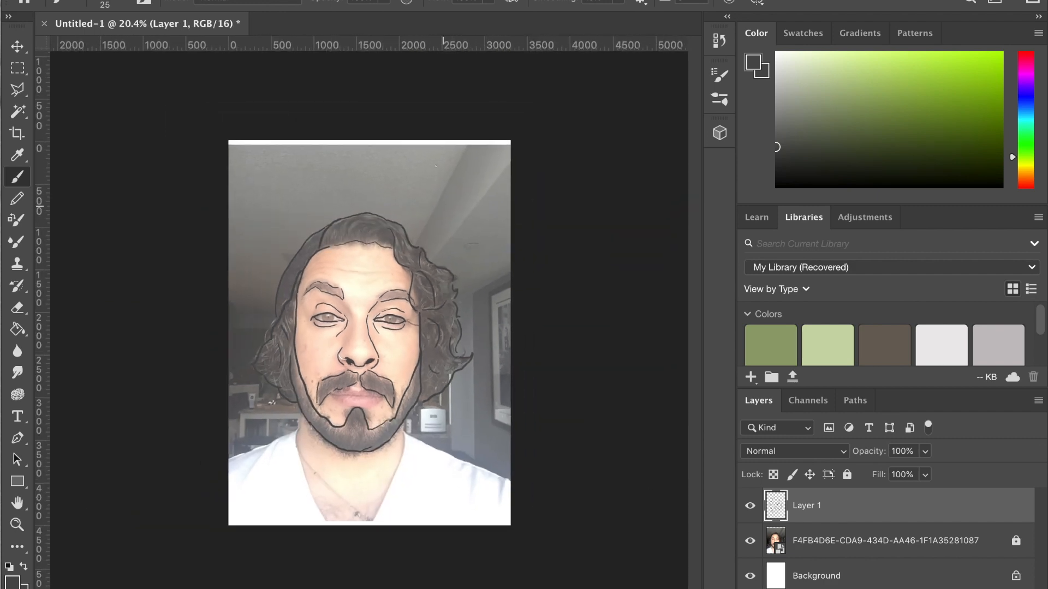
{"action": "left_click", "coordinate": [174, 1]}
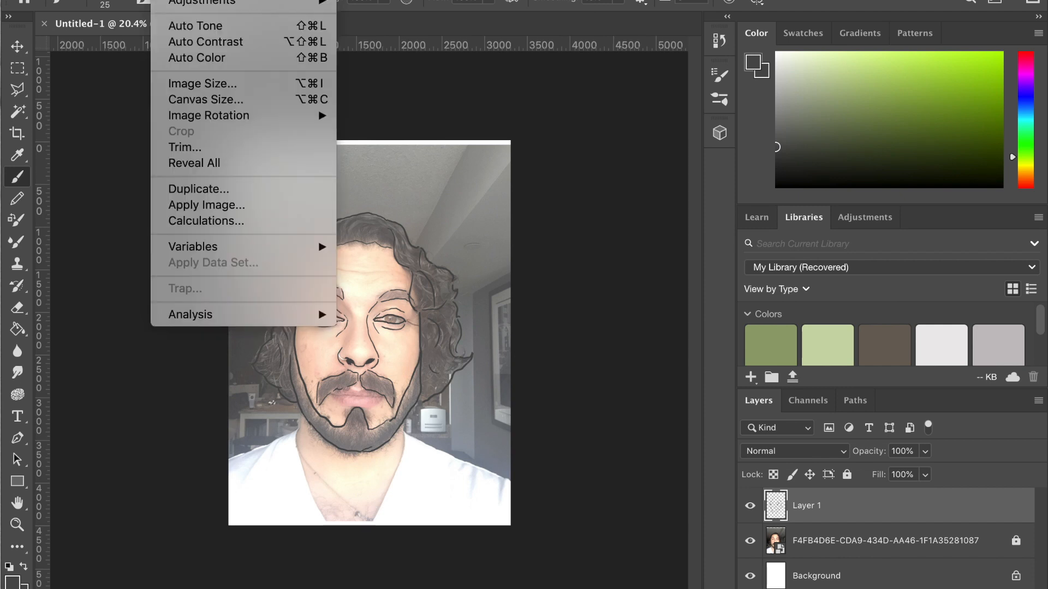
{"action": "left_click", "coordinate": [214, 102]}
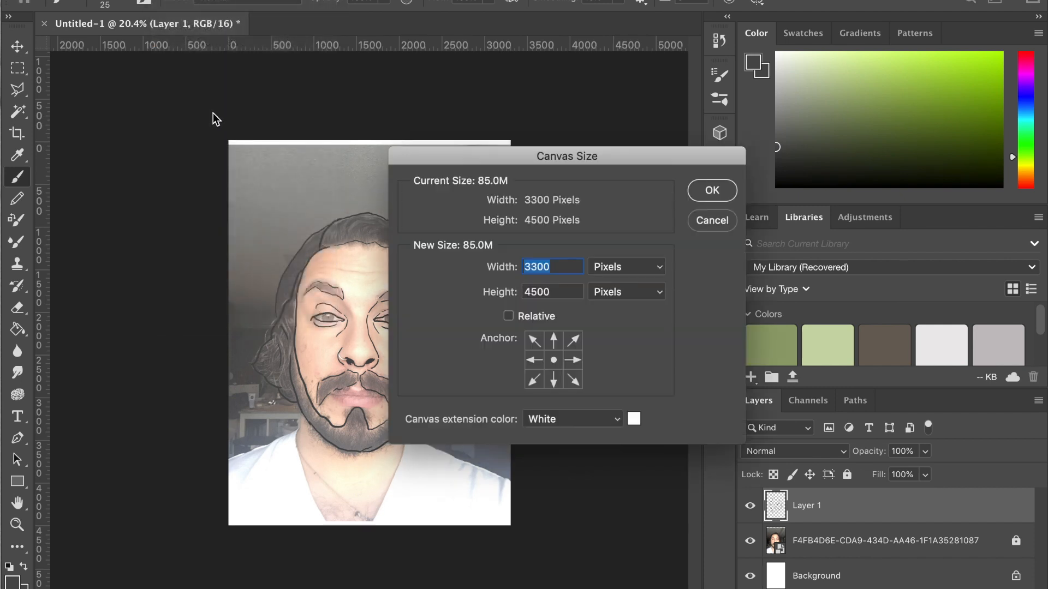
{"action": "left_click", "coordinate": [573, 360]}
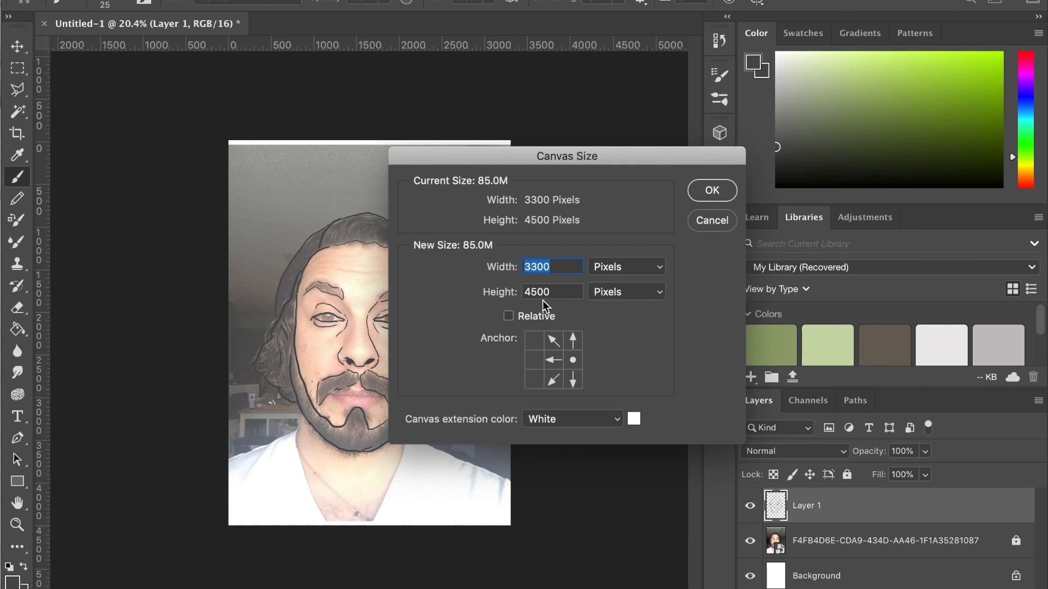
{"action": "left_click", "coordinate": [637, 267]}
{"action": "left_click", "coordinate": [615, 253]}
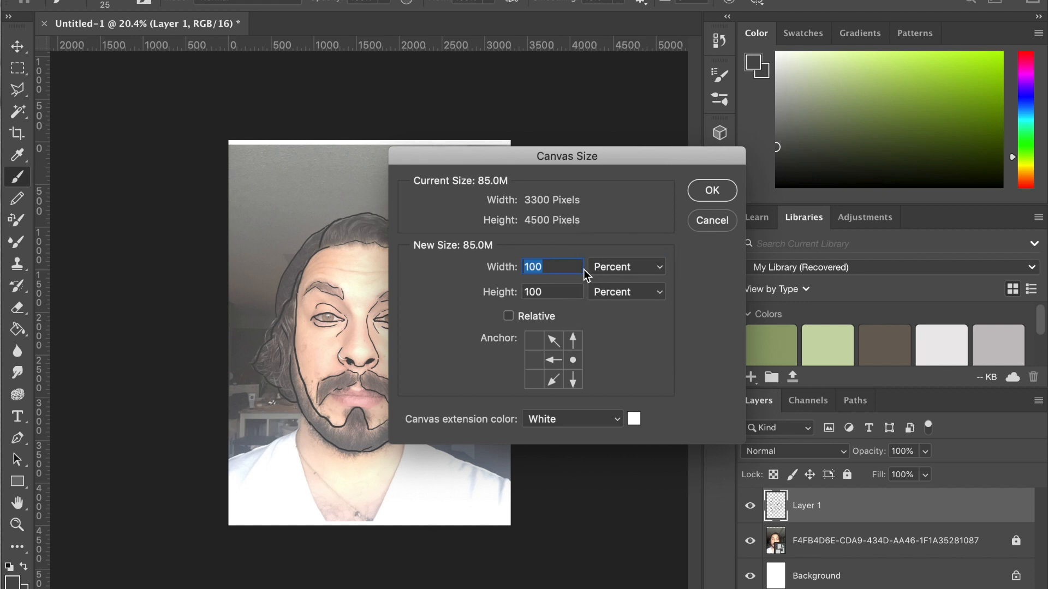
{"action": "type", "text": "200"}
{"action": "left_click", "coordinate": [712, 192]}
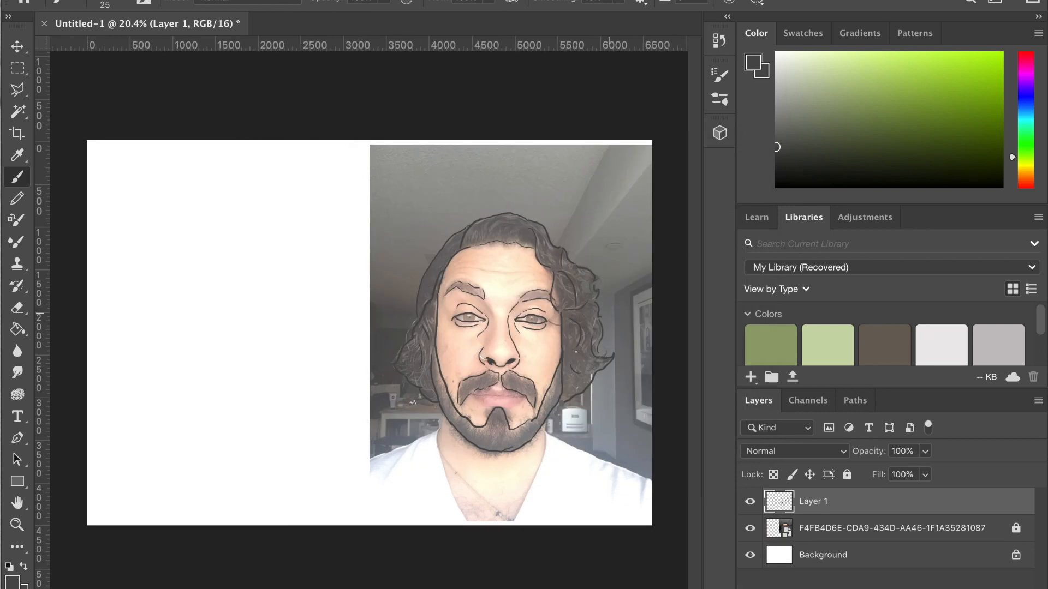
Unlock the photo layer and move the photo into the empty left half of the canvas
{"action": "left_click", "coordinate": [827, 528]}
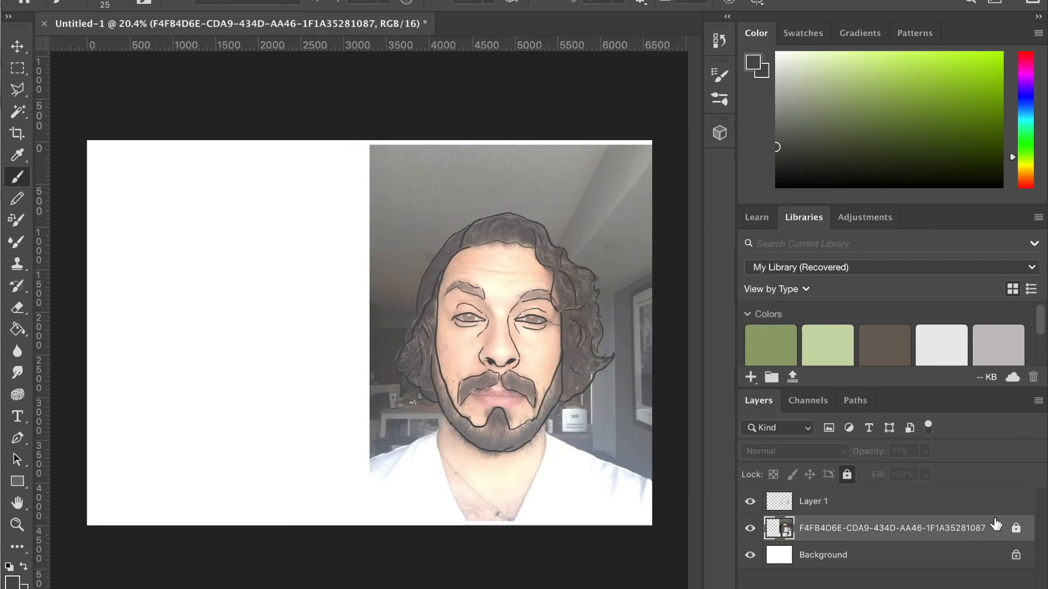
{"action": "left_click", "coordinate": [1016, 530]}
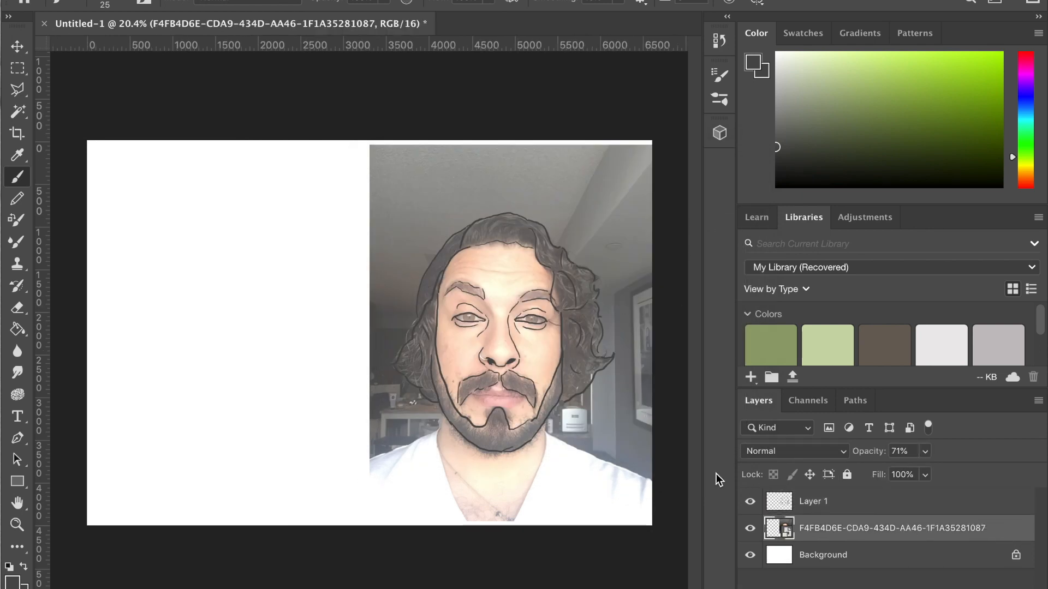
{"action": "left_click", "coordinate": [18, 54]}
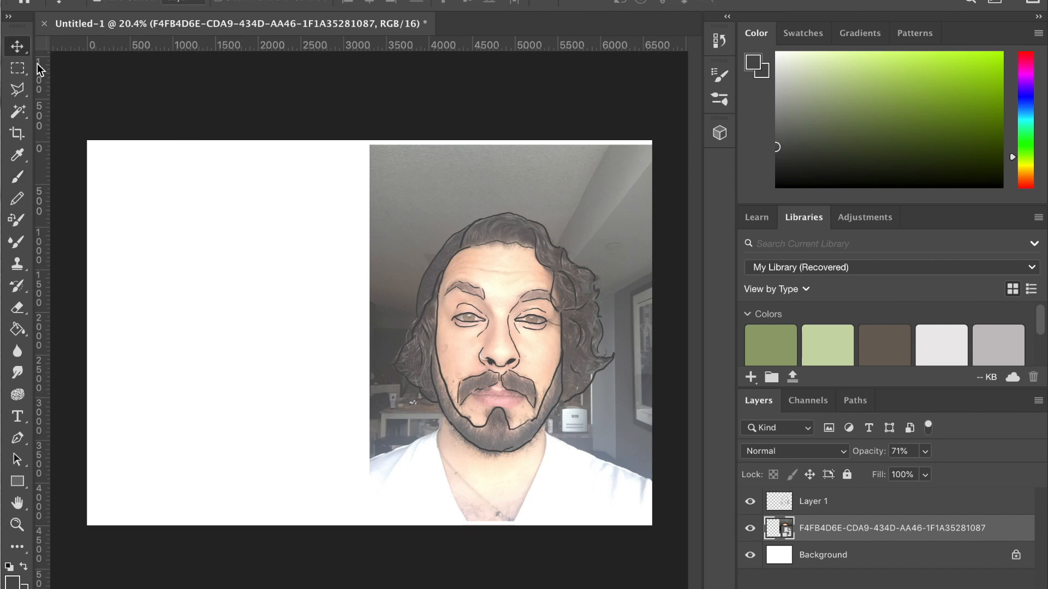
{"action": "left_click_drag", "start_coordinate": [476, 347], "coordinate": [209, 335]}
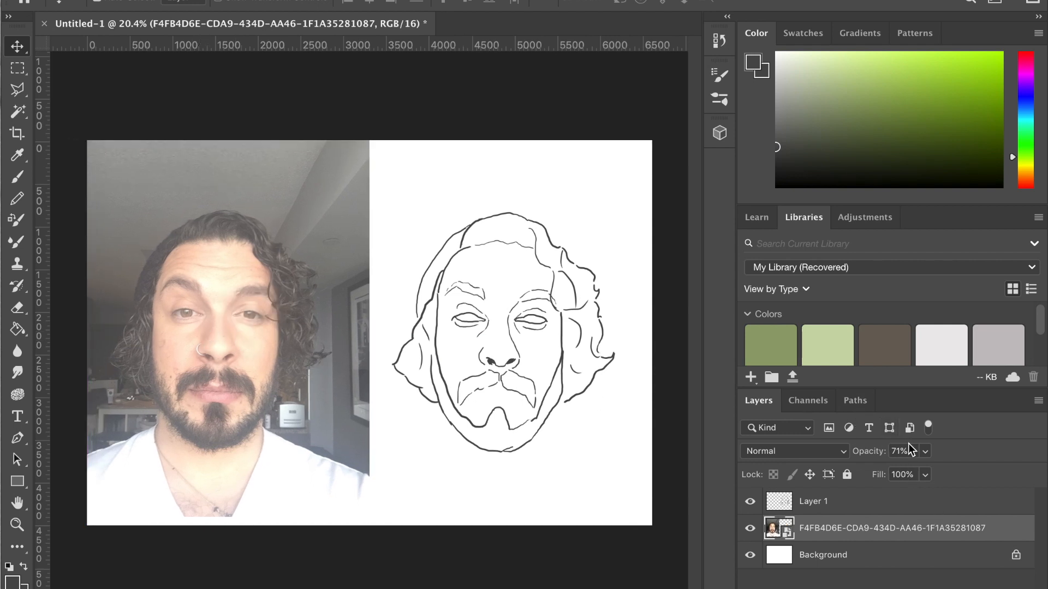
Restore the photo layer's opacity to 100% and lock the layer again
{"action": "left_click", "coordinate": [925, 452]}
{"action": "left_click_drag", "start_coordinate": [925, 473], "coordinate": [954, 473]}
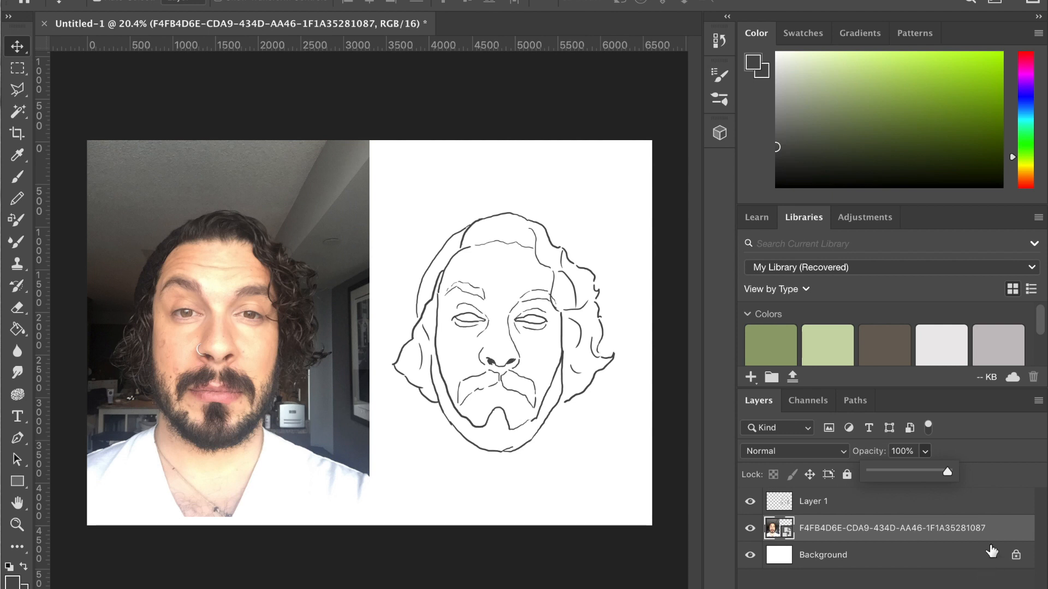
{"action": "left_click", "coordinate": [846, 474]}
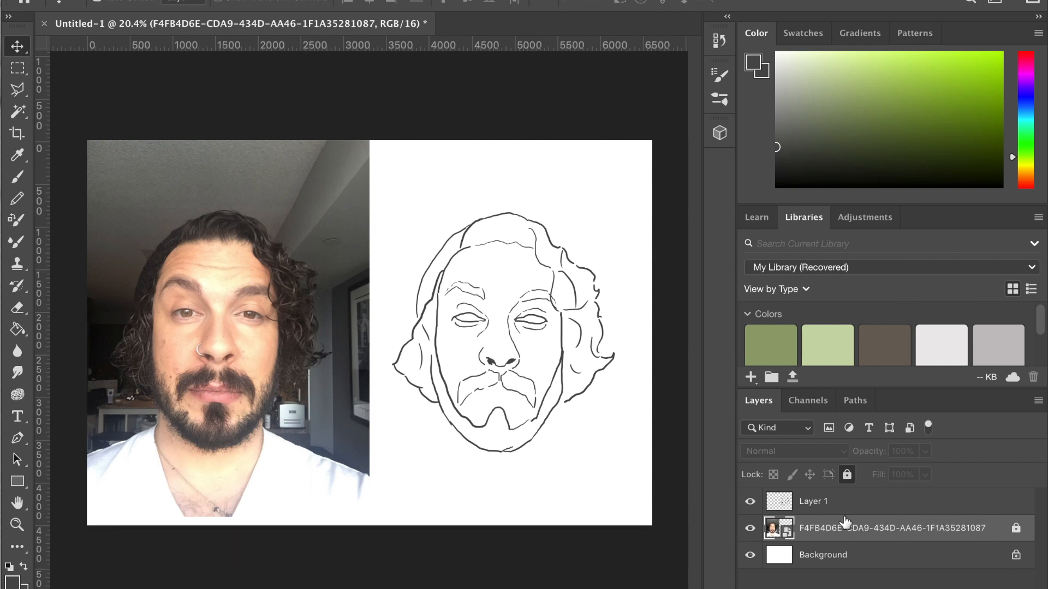
Add a new layer between the line drawing and the photo layer, and rename it skin
{"action": "key", "text": "ctrl+shift+alt+n"}
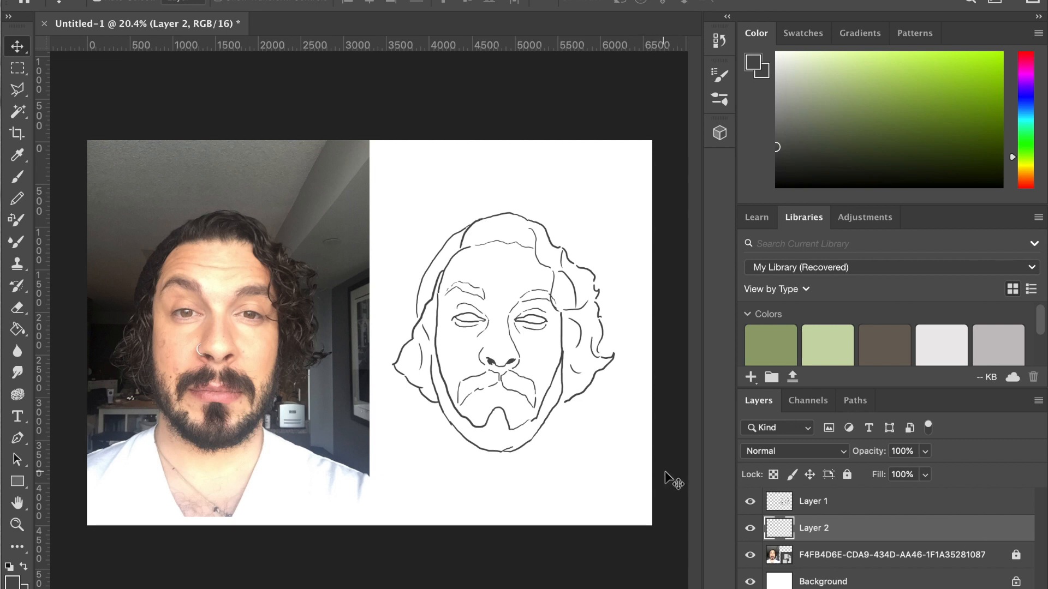
{"action": "double_click", "coordinate": [815, 536]}
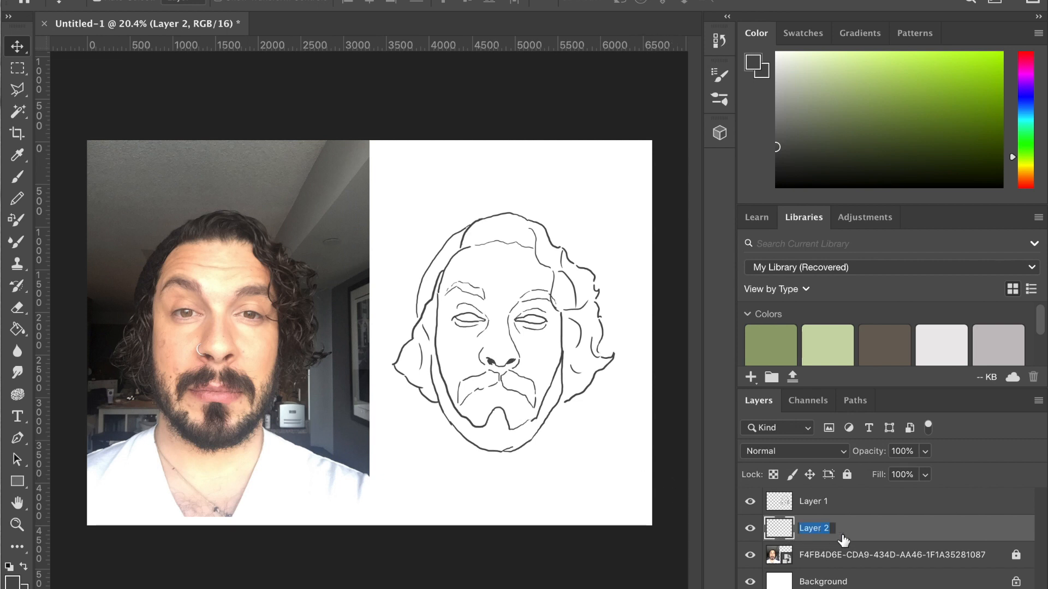
{"action": "type", "text": "s"}
{"action": "key", "text": "Return"}
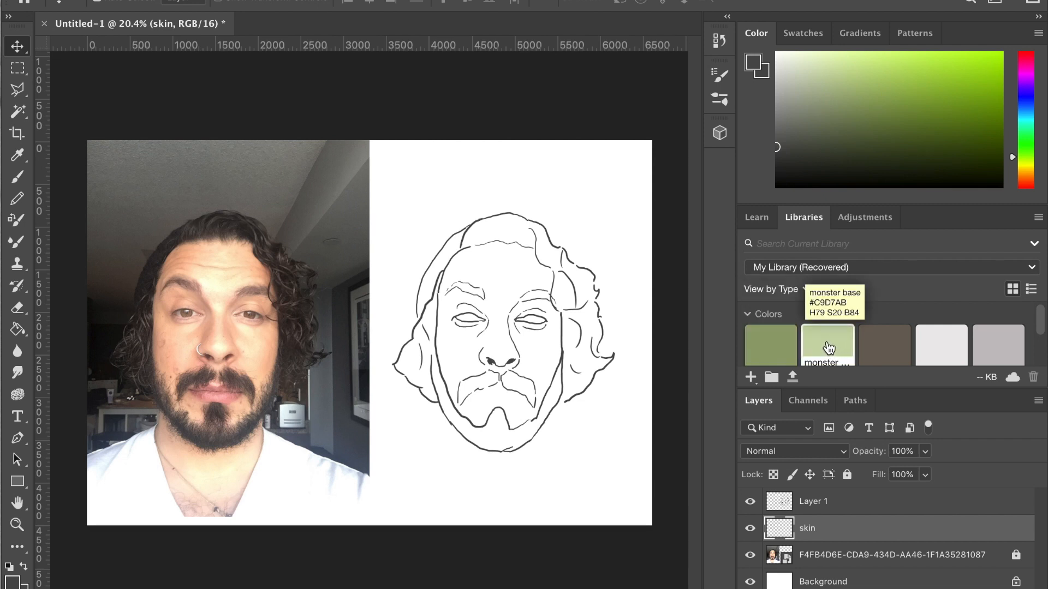
Paint the whole face area inside the line drawing with the light green monster base colour (#C9D7AB), using a 1000 px brush
{"action": "left_click", "coordinate": [828, 348]}
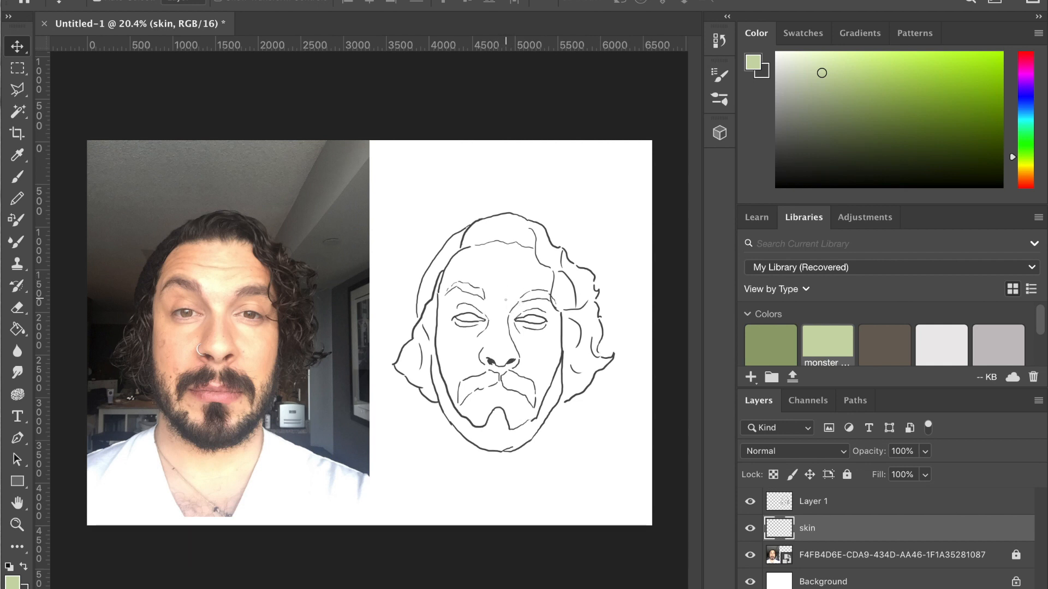
{"action": "key", "text": "b"}
{"action": "key", "text": "bracketright"}
{"action": "key", "text": "bracketright"}
{"action": "key", "text": "bracketright"}
{"action": "key", "text": "bracketright"}
{"action": "key", "text": "bracketright"}
{"action": "key", "text": "bracketright"}
{"action": "key", "text": "bracketright"}
{"action": "key", "text": "bracketright"}
{"action": "key", "text": "bracketright"}
{"action": "key", "text": "bracketright"}
{"action": "key", "text": "bracketright"}
{"action": "key", "text": "bracketright"}
{"action": "key", "text": "bracketright"}
{"action": "key", "text": "bracketright"}
{"action": "key", "text": "bracketright"}
{"action": "key", "text": "bracketright"}
{"action": "key", "text": "bracketright"}
{"action": "key", "text": "bracketright"}
{"action": "key", "text": "bracketright"}
{"action": "key", "text": "bracketright"}
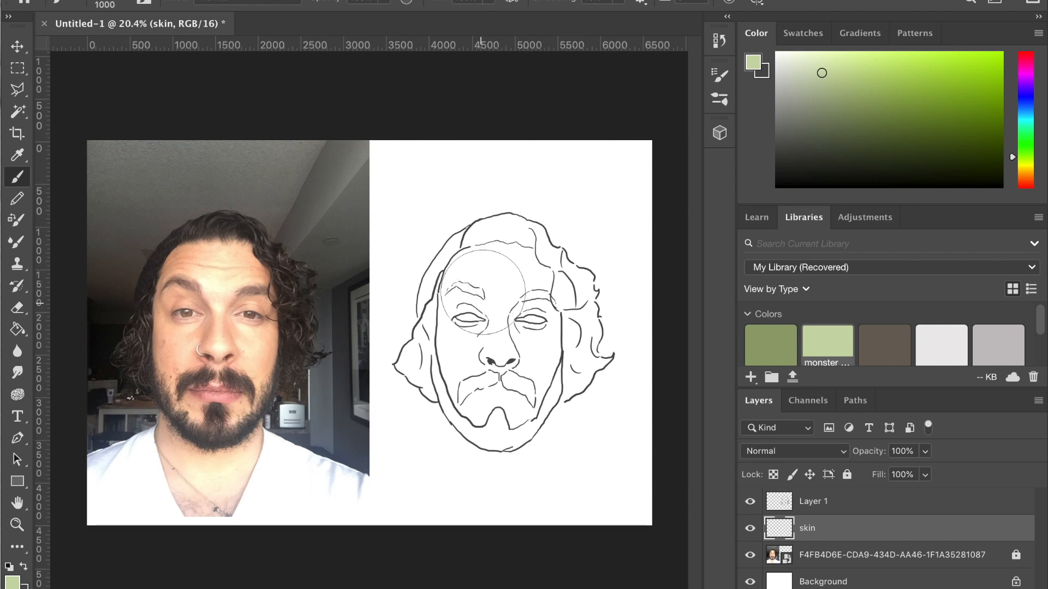
{"action": "mouse_move", "coordinate": [479, 299]}
{"action": "left_mouse_down"}
{"action": "mouse_move", "coordinate": [506, 327]}
{"action": "mouse_move", "coordinate": [491, 299]}
{"action": "mouse_move", "coordinate": [484, 324]}
{"action": "mouse_move", "coordinate": [505, 332]}
{"action": "mouse_move", "coordinate": [511, 293]}
{"action": "mouse_move", "coordinate": [489, 287]}
{"action": "mouse_move", "coordinate": [475, 306]}
{"action": "mouse_move", "coordinate": [484, 323]}
{"action": "mouse_move", "coordinate": [505, 277]}
{"action": "left_mouse_up"}
{"action": "mouse_move", "coordinate": [485, 276]}
{"action": "left_mouse_down"}
{"action": "mouse_move", "coordinate": [461, 372]}
{"action": "mouse_move", "coordinate": [483, 407]}
{"action": "mouse_move", "coordinate": [518, 406]}
{"action": "mouse_move", "coordinate": [539, 358]}
{"action": "mouse_move", "coordinate": [521, 315]}
{"action": "mouse_move", "coordinate": [540, 306]}
{"action": "mouse_move", "coordinate": [537, 314]}
{"action": "mouse_move", "coordinate": [524, 286]}
{"action": "mouse_move", "coordinate": [532, 267]}
{"action": "mouse_move", "coordinate": [464, 257]}
{"action": "mouse_move", "coordinate": [483, 270]}
{"action": "mouse_move", "coordinate": [521, 257]}
{"action": "mouse_move", "coordinate": [526, 273]}
{"action": "mouse_move", "coordinate": [475, 262]}
{"action": "mouse_move", "coordinate": [538, 319]}
{"action": "left_mouse_up"}
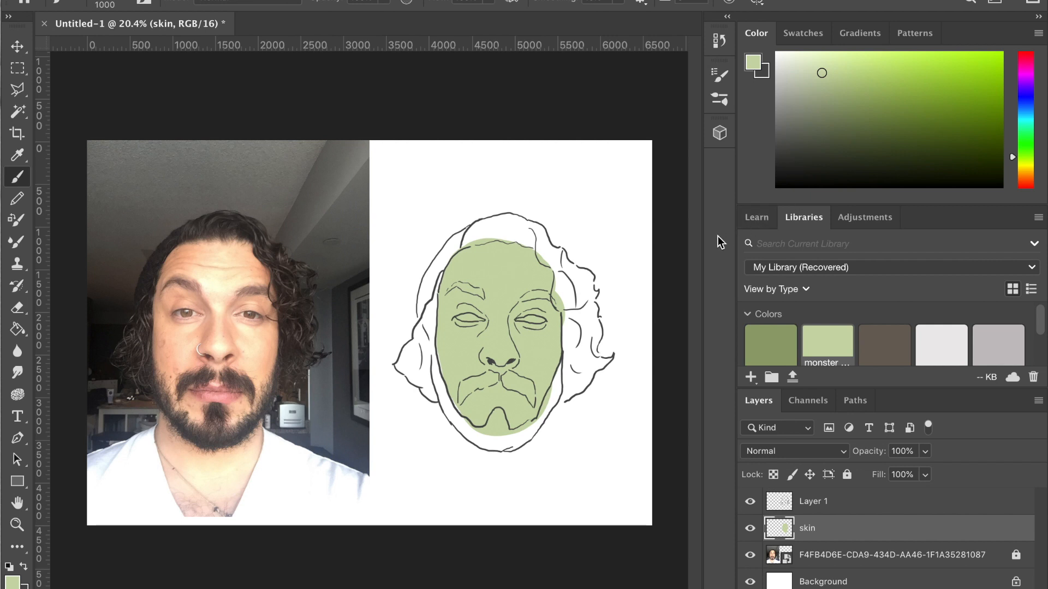
Paint shadows down both sides of the face in the library's darker Monster green, using a 500 px brush
{"action": "left_click", "coordinate": [781, 341]}
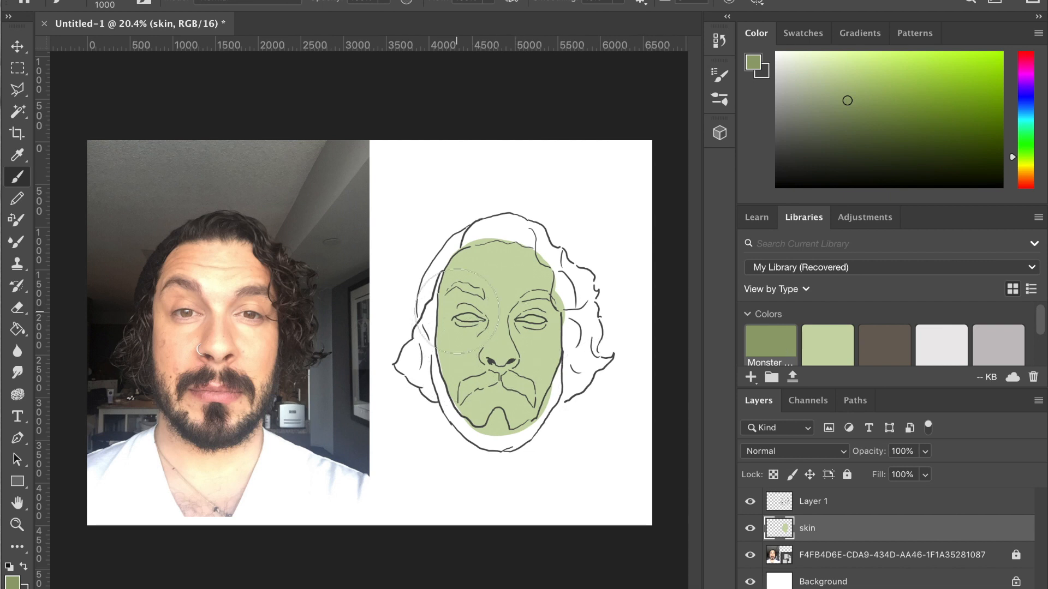
{"action": "key", "text": "bracketleft"}
{"action": "key", "text": "bracketleft"}
{"action": "key", "text": "bracketleft"}
{"action": "key", "text": "bracketleft"}
{"action": "key", "text": "bracketleft"}
{"action": "mouse_move", "coordinate": [465, 250]}
{"action": "left_mouse_down"}
{"action": "mouse_move", "coordinate": [452, 273]}
{"action": "mouse_move", "coordinate": [444, 343]}
{"action": "mouse_move", "coordinate": [487, 435]}
{"action": "left_mouse_up"}
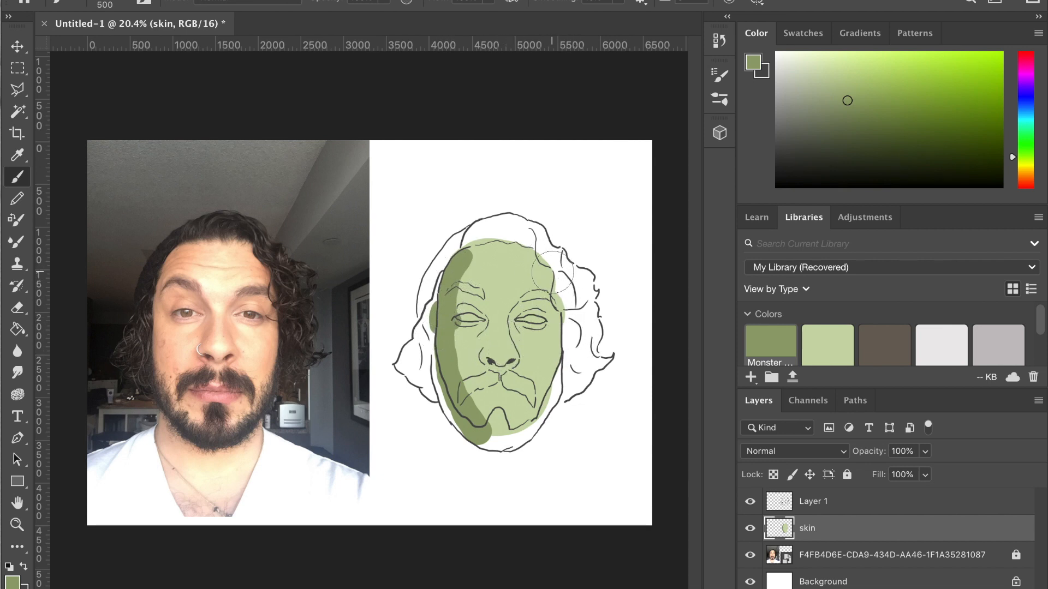
{"action": "mouse_move", "coordinate": [517, 243]}
{"action": "left_mouse_down"}
{"action": "mouse_move", "coordinate": [540, 257]}
{"action": "mouse_move", "coordinate": [567, 322]}
{"action": "mouse_move", "coordinate": [557, 326]}
{"action": "mouse_move", "coordinate": [562, 377]}
{"action": "mouse_move", "coordinate": [538, 422]}
{"action": "mouse_move", "coordinate": [510, 443]}
{"action": "mouse_move", "coordinate": [527, 451]}
{"action": "left_mouse_up"}
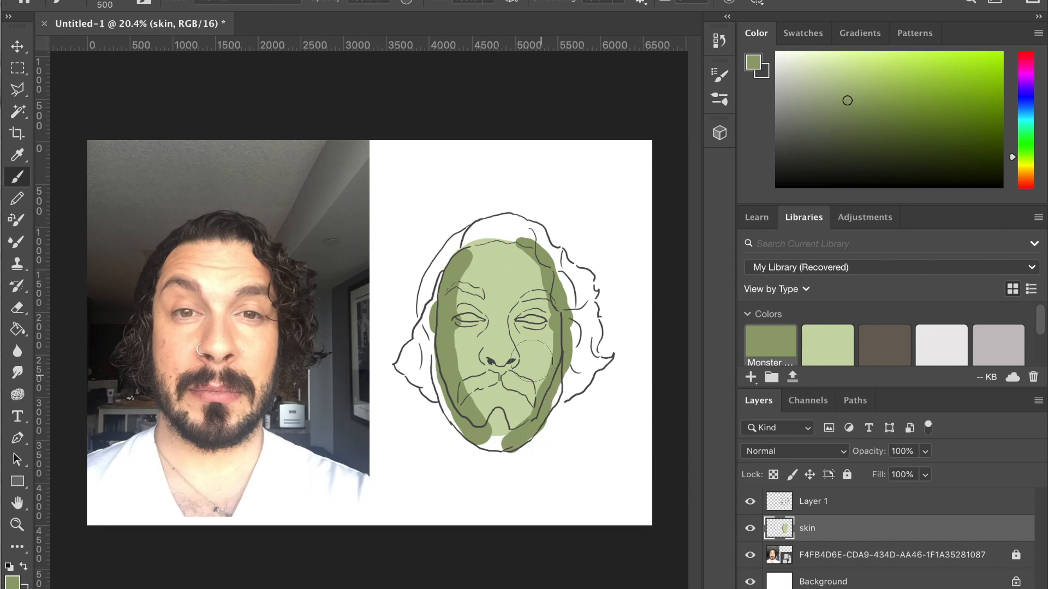
Shade around the eyes, the nose and beneath the moustache in the darker green with a 250 px brush
{"action": "key", "text": "bracketleft"}
{"action": "key", "text": "bracketleft"}
{"action": "key", "text": "bracketleft"}
{"action": "mouse_move", "coordinate": [489, 324]}
{"action": "left_mouse_down"}
{"action": "mouse_move", "coordinate": [500, 332]}
{"action": "mouse_move", "coordinate": [493, 327]}
{"action": "mouse_move", "coordinate": [494, 344]}
{"action": "mouse_move", "coordinate": [492, 324]}
{"action": "mouse_move", "coordinate": [491, 349]}
{"action": "mouse_move", "coordinate": [492, 327]}
{"action": "mouse_move", "coordinate": [495, 358]}
{"action": "left_mouse_up"}
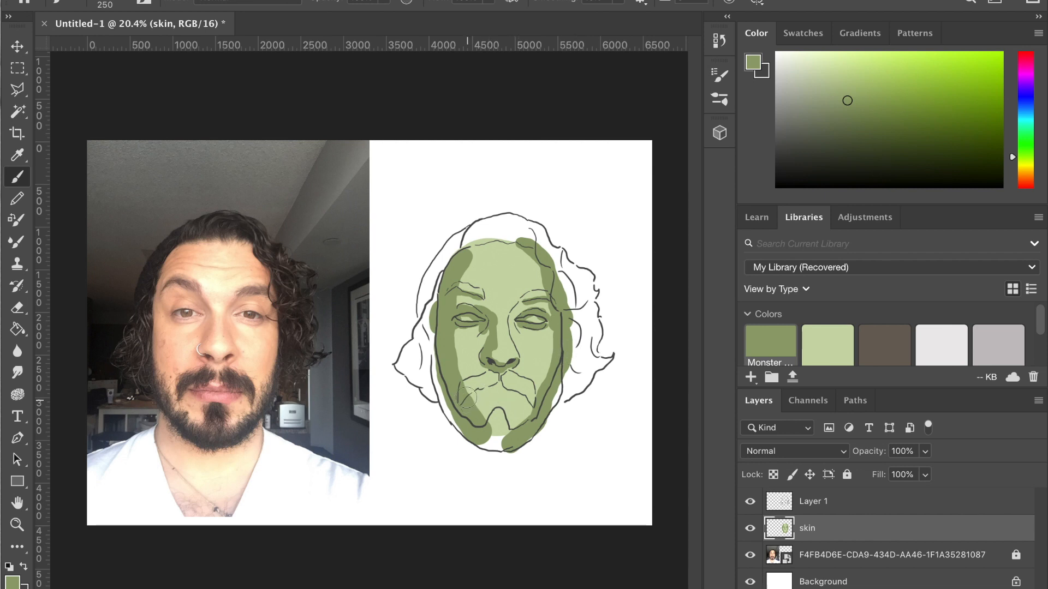
{"action": "mouse_move", "coordinate": [467, 397]}
{"action": "left_mouse_down"}
{"action": "mouse_move", "coordinate": [516, 388]}
{"action": "mouse_move", "coordinate": [507, 386]}
{"action": "mouse_move", "coordinate": [554, 415]}
{"action": "mouse_move", "coordinate": [487, 411]}
{"action": "mouse_move", "coordinate": [490, 429]}
{"action": "mouse_move", "coordinate": [537, 373]}
{"action": "left_mouse_up"}
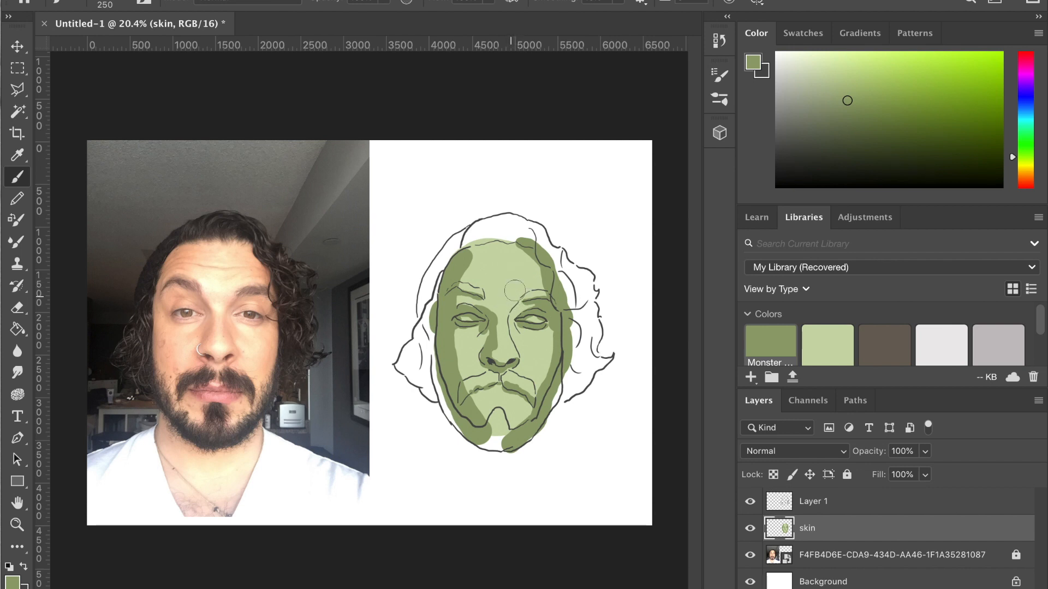
Paint translucent highlights between the brows, under the eyes and on the nose in pale green tints, using the brush at reduced opacity
{"action": "left_click", "coordinate": [799, 73]}
{"action": "left_click", "coordinate": [380, 2]}
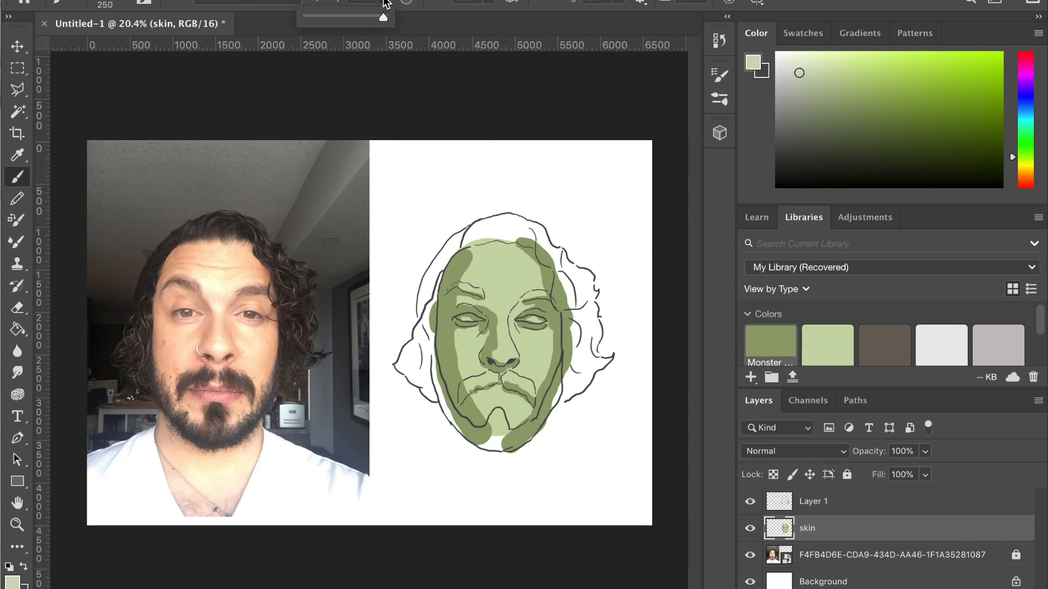
{"action": "left_click_drag", "start_coordinate": [351, 18], "coordinate": [334, 19]}
{"action": "left_click", "coordinate": [504, 305]}
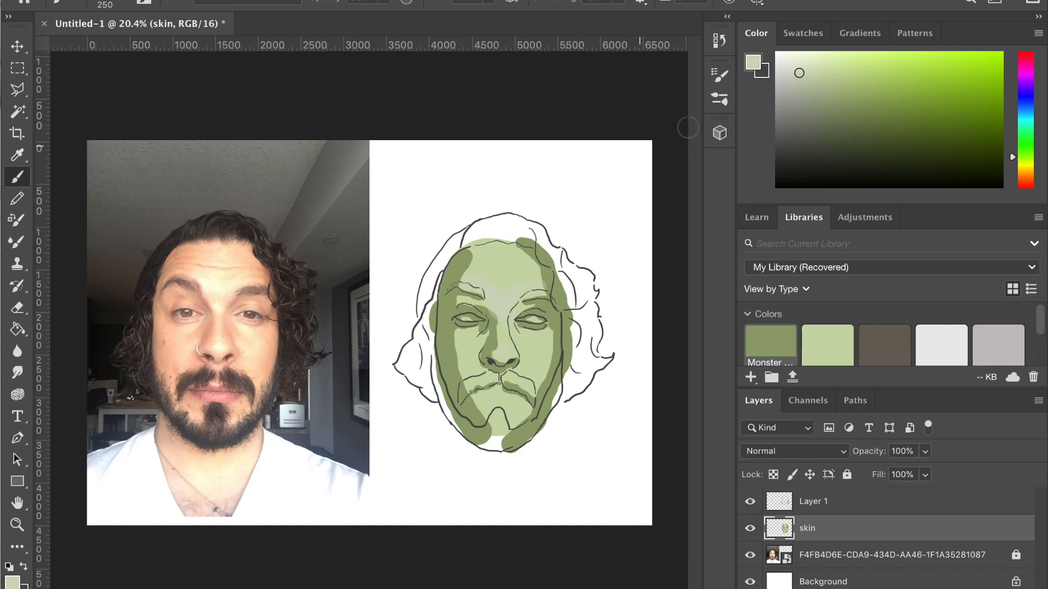
{"action": "left_click", "coordinate": [792, 62]}
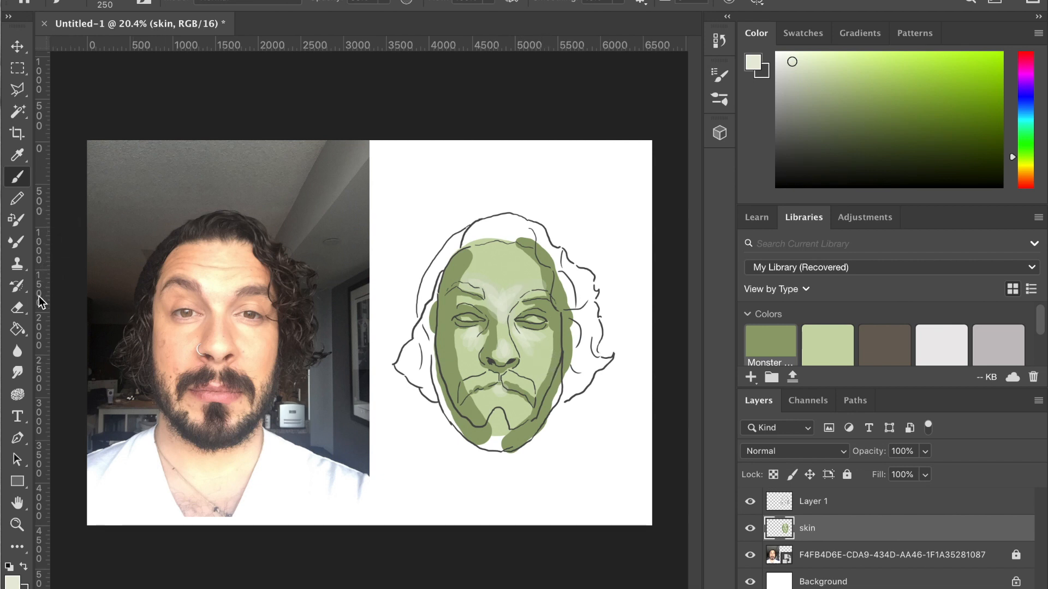
Erase the green skin colour inside the eye on the left of the drawn face with a 60 px eraser
{"action": "left_click", "coordinate": [23, 304]}
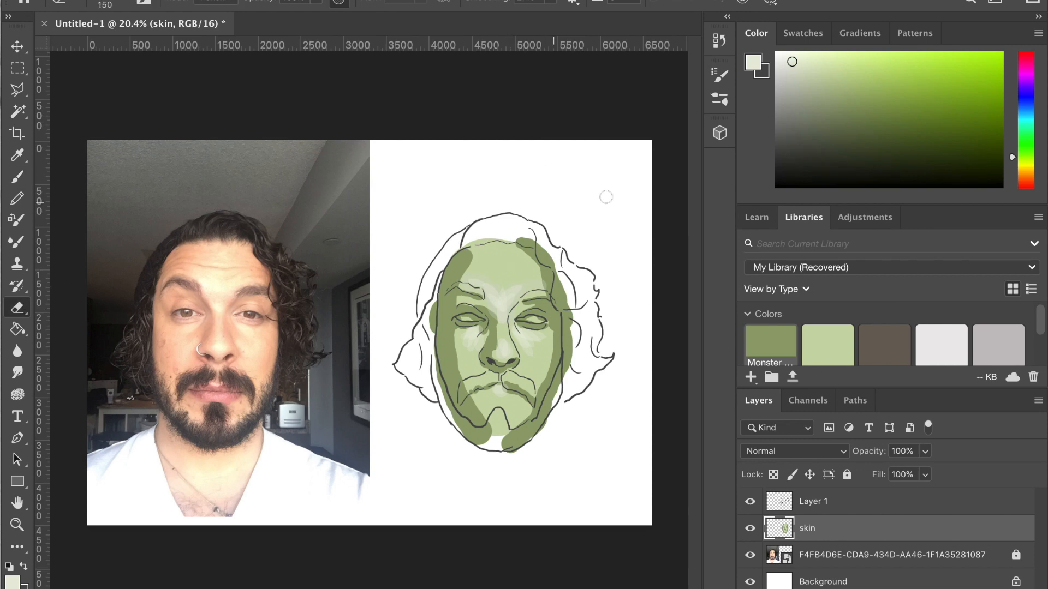
{"action": "key", "text": "super+equal"}
{"action": "key", "text": "super+equal"}
{"action": "key", "text": "super+equal"}
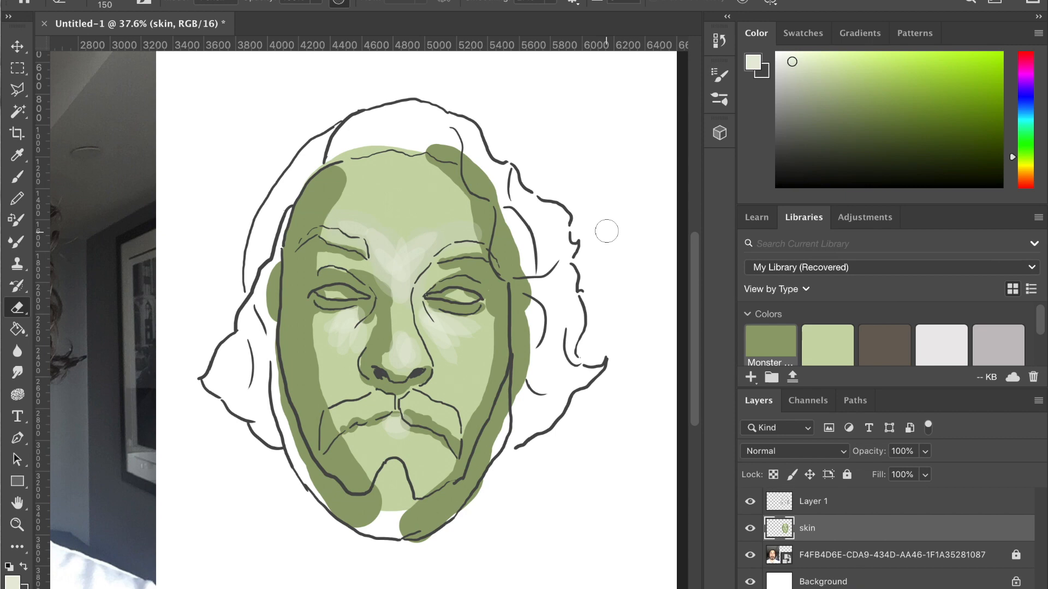
{"action": "scroll", "coordinate": [423, 338], "scroll_direction": "up", "scroll_amount": 5}
{"action": "key", "text": "bracketleft"}
{"action": "key", "text": "bracketleft"}
{"action": "key", "text": "bracketleft"}
{"action": "key", "text": "bracketleft"}
{"action": "key", "text": "bracketleft"}
{"action": "key", "text": "bracketleft"}
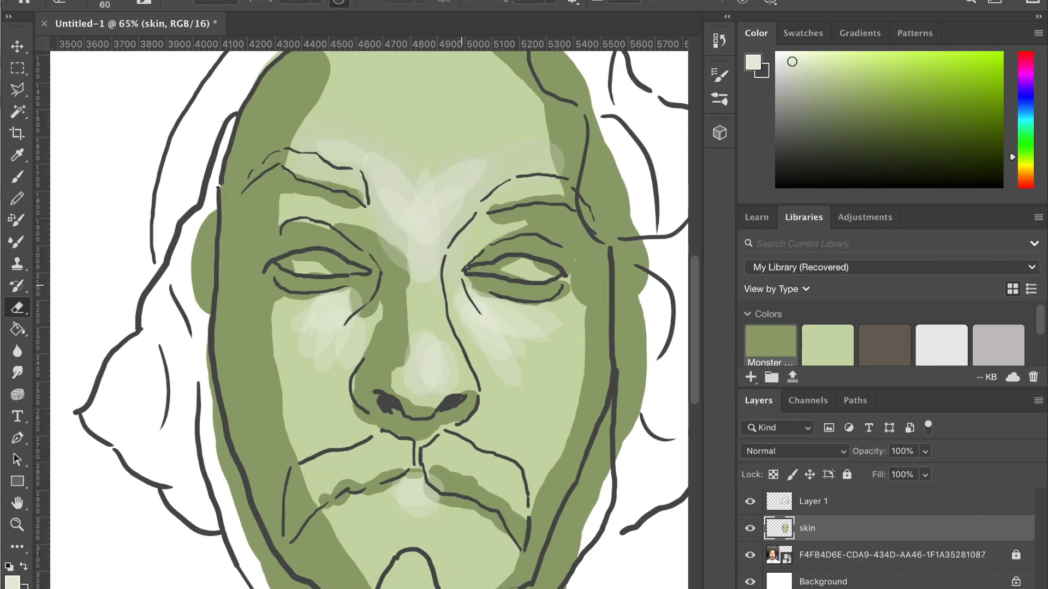
{"action": "mouse_move", "coordinate": [319, 269]}
{"action": "left_mouse_down"}
{"action": "mouse_move", "coordinate": [289, 265]}
{"action": "mouse_move", "coordinate": [342, 266]}
{"action": "left_mouse_up"}
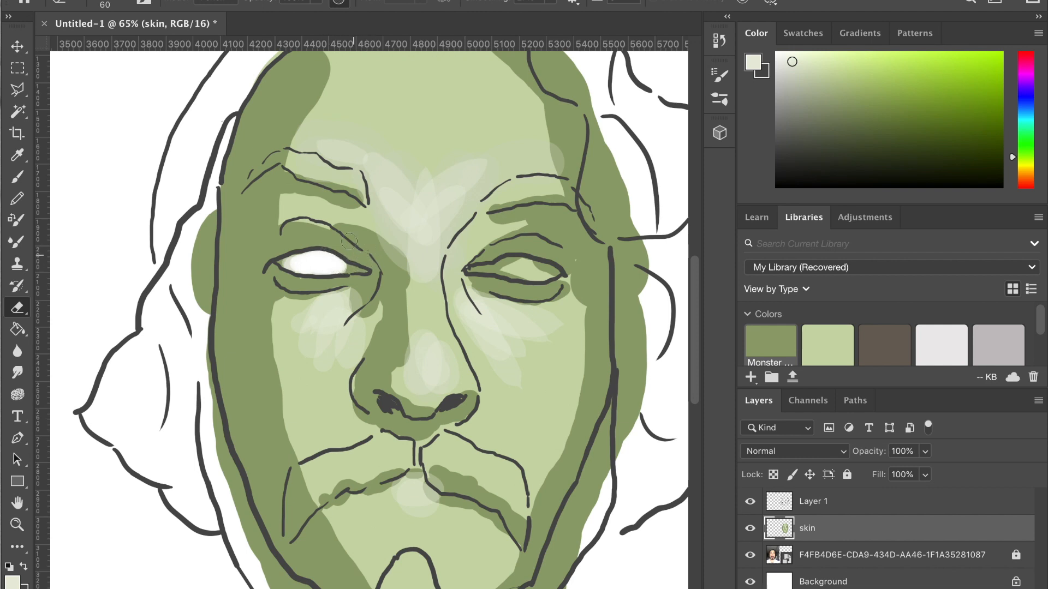
Clean up the first eye's corners and erase the skin colour inside the other eye with a 30 px eraser
{"action": "key", "text": "bracketleft"}
{"action": "key", "text": "bracketleft"}
{"action": "left_click_drag", "start_coordinate": [354, 269], "coordinate": [363, 271]}
{"action": "left_click_drag", "start_coordinate": [289, 265], "coordinate": [282, 263]}
{"action": "mouse_move", "coordinate": [479, 269]}
{"action": "left_mouse_down"}
{"action": "mouse_move", "coordinate": [518, 262]}
{"action": "mouse_move", "coordinate": [506, 260]}
{"action": "mouse_move", "coordinate": [523, 263]}
{"action": "mouse_move", "coordinate": [493, 270]}
{"action": "mouse_move", "coordinate": [520, 273]}
{"action": "mouse_move", "coordinate": [490, 271]}
{"action": "mouse_move", "coordinate": [517, 266]}
{"action": "mouse_move", "coordinate": [496, 271]}
{"action": "mouse_move", "coordinate": [528, 270]}
{"action": "mouse_move", "coordinate": [504, 273]}
{"action": "mouse_move", "coordinate": [522, 279]}
{"action": "mouse_move", "coordinate": [533, 268]}
{"action": "mouse_move", "coordinate": [509, 263]}
{"action": "mouse_move", "coordinate": [538, 271]}
{"action": "mouse_move", "coordinate": [502, 269]}
{"action": "mouse_move", "coordinate": [545, 278]}
{"action": "mouse_move", "coordinate": [532, 279]}
{"action": "mouse_move", "coordinate": [549, 277]}
{"action": "mouse_move", "coordinate": [531, 268]}
{"action": "mouse_move", "coordinate": [550, 272]}
{"action": "mouse_move", "coordinate": [532, 264]}
{"action": "mouse_move", "coordinate": [556, 271]}
{"action": "mouse_move", "coordinate": [518, 278]}
{"action": "mouse_move", "coordinate": [514, 266]}
{"action": "mouse_move", "coordinate": [499, 269]}
{"action": "mouse_move", "coordinate": [529, 264]}
{"action": "mouse_move", "coordinate": [520, 256]}
{"action": "mouse_move", "coordinate": [505, 278]}
{"action": "left_mouse_up"}
{"action": "scroll", "coordinate": [501, 293], "scroll_direction": "down", "scroll_amount": 6}
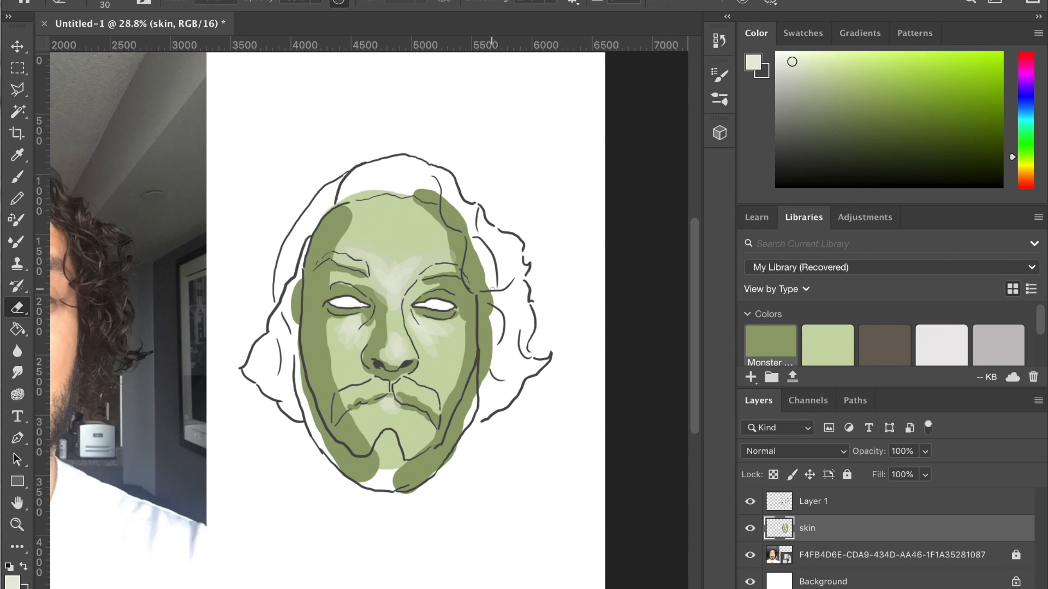
{"action": "scroll", "coordinate": [491, 291], "scroll_direction": "left", "scroll_amount": 3}
{"action": "scroll", "coordinate": [492, 290], "scroll_direction": "down", "scroll_amount": 1}
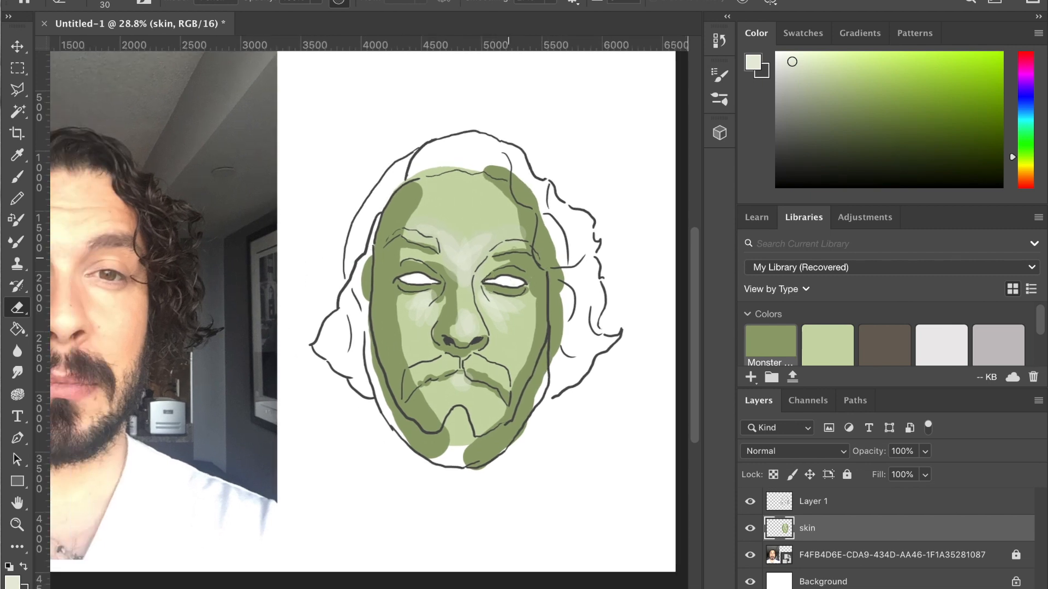
Draw the lower lip line beneath the mouth on Layer 1 in dark grey with a 45 px brush, redoing an unwanted stroke
{"action": "left_click", "coordinate": [812, 502]}
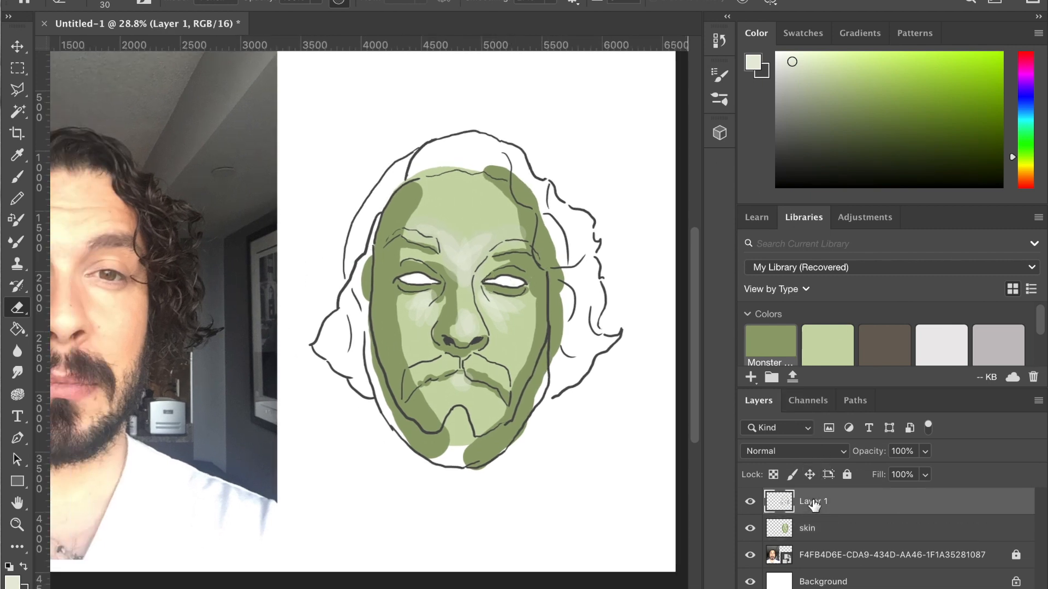
{"action": "left_click_drag", "start_coordinate": [808, 136], "coordinate": [776, 141]}
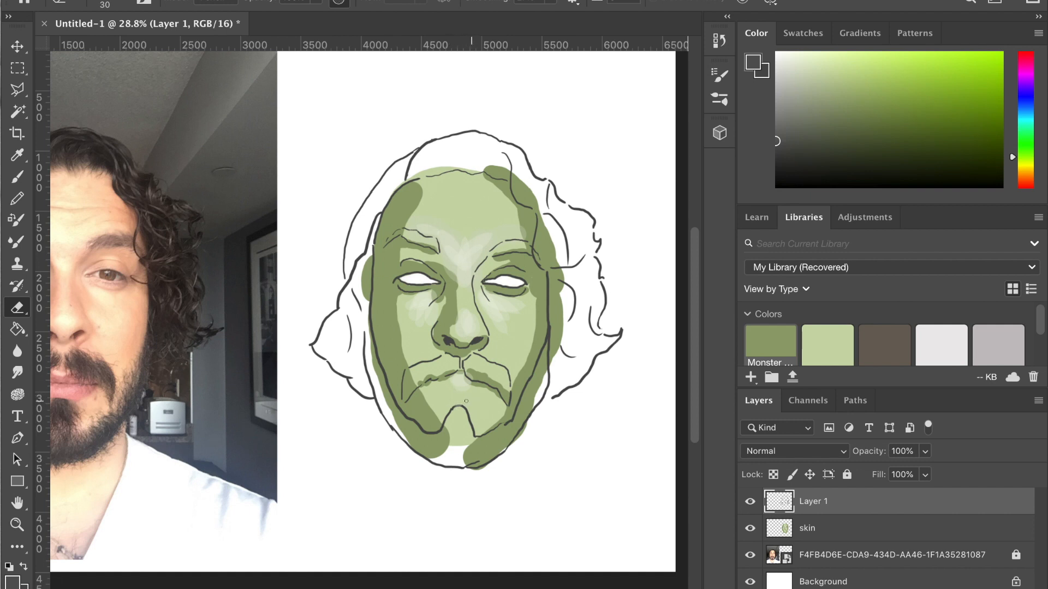
{"action": "left_click", "coordinate": [17, 177]}
{"action": "key", "text": "bracketleft"}
{"action": "key", "text": "bracketleft"}
{"action": "key", "text": "bracketleft"}
{"action": "key", "text": "bracketleft"}
{"action": "key", "text": "bracketleft"}
{"action": "key", "text": "bracketleft"}
{"action": "key", "text": "bracketleft"}
{"action": "key", "text": "bracketleft"}
{"action": "key", "text": "bracketleft"}
{"action": "key", "text": "bracketleft"}
{"action": "key", "text": "bracketleft"}
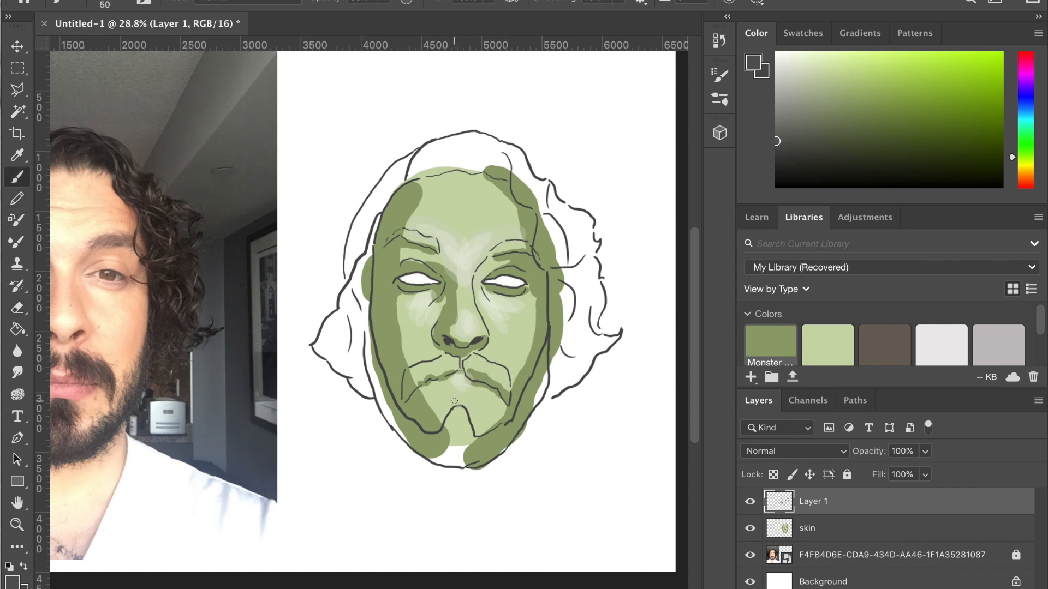
{"action": "left_click", "coordinate": [384, 5]}
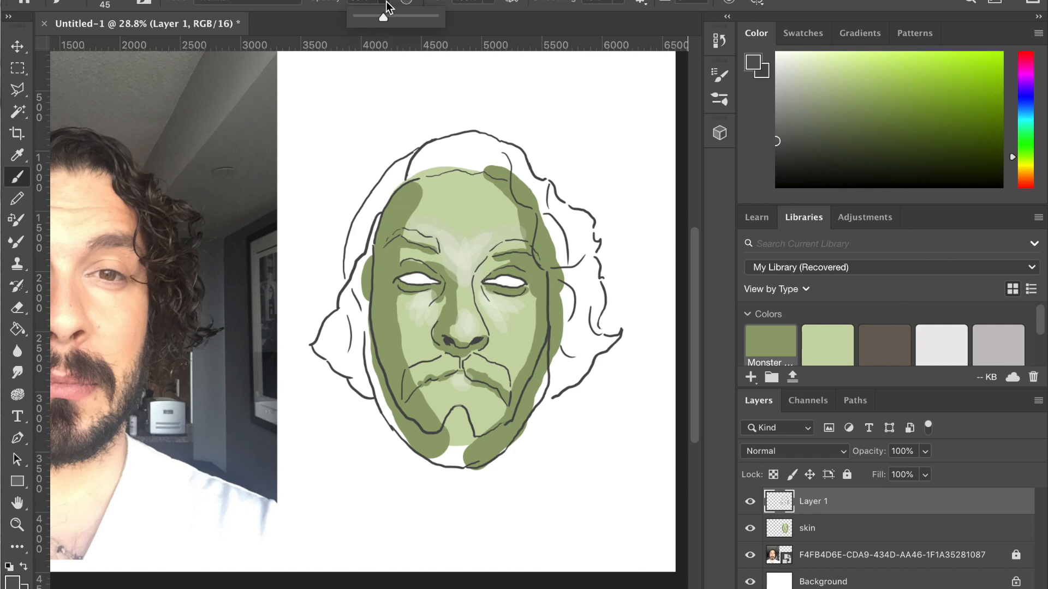
{"action": "left_click", "coordinate": [457, 403]}
{"action": "left_click_drag", "start_coordinate": [451, 404], "coordinate": [469, 406]}
{"action": "key", "text": "ctrl+z"}
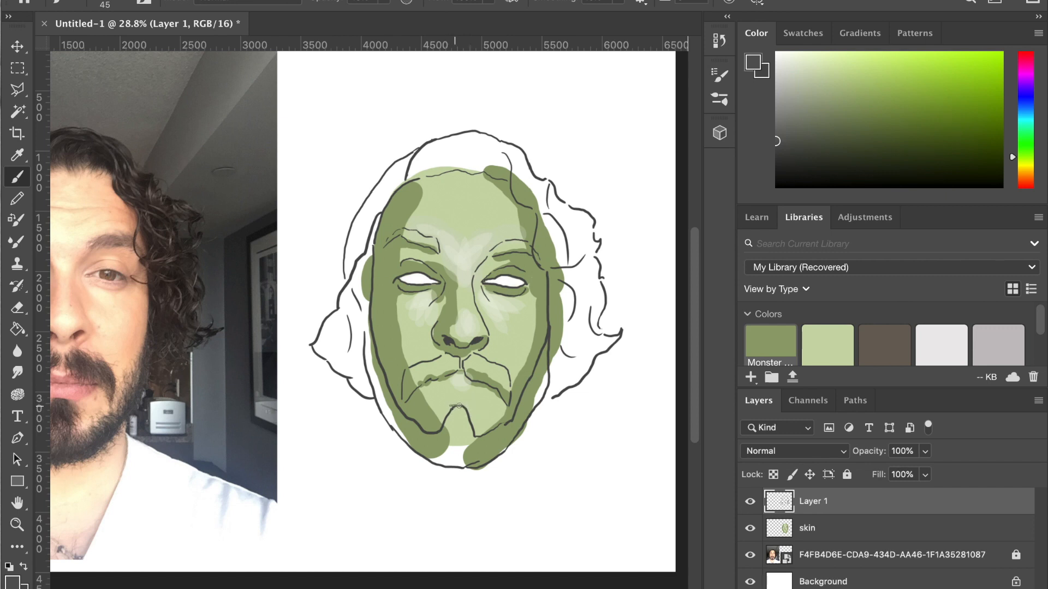
{"action": "left_click_drag", "start_coordinate": [469, 405], "coordinate": [483, 397]}
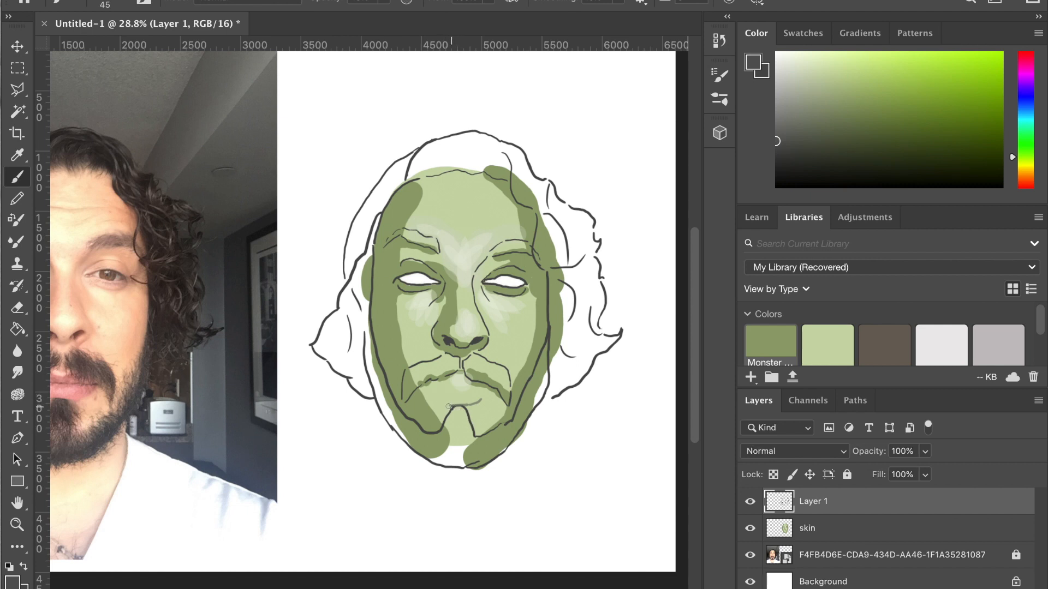
{"action": "left_click_drag", "start_coordinate": [435, 401], "coordinate": [440, 406]}
{"action": "left_click_drag", "start_coordinate": [468, 405], "coordinate": [483, 401]}
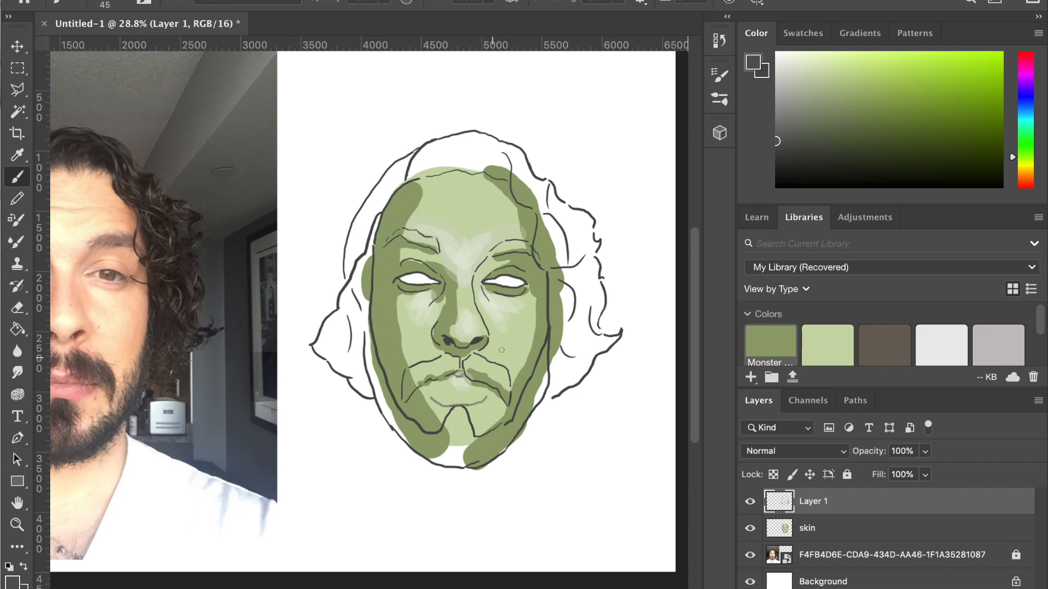
Shade the lower lip with the library's darker Monster green
{"action": "left_click", "coordinate": [780, 350]}
{"action": "left_click_drag", "start_coordinate": [438, 402], "coordinate": [456, 404]}
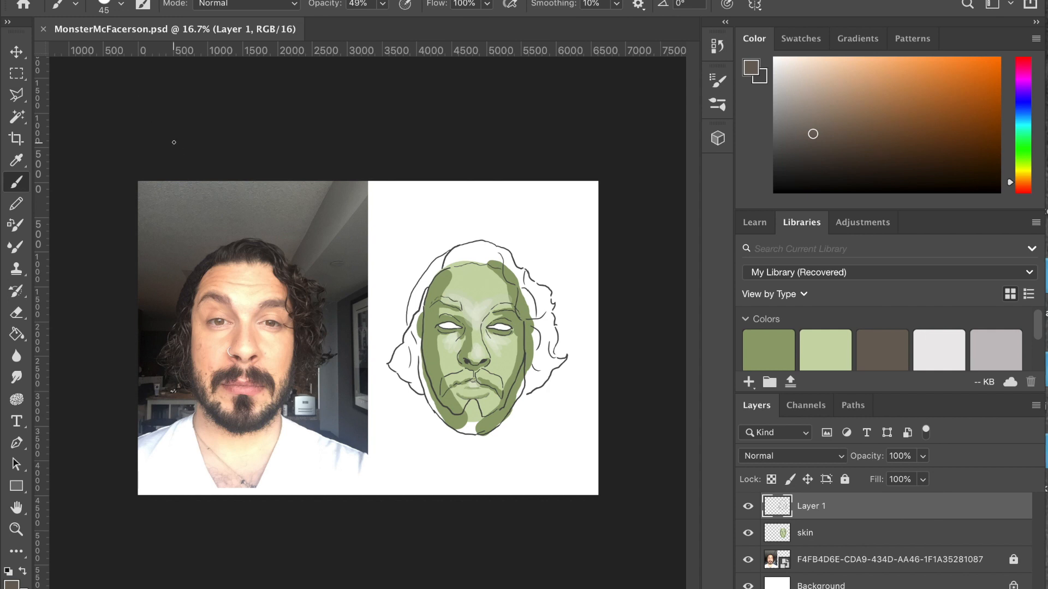
Take the library's dark coat colour, raise the brush opacity to 100% and try a stroke along the jaw on Layer 1
{"action": "scroll", "coordinate": [481, 278], "scroll_direction": "up", "scroll_amount": 4}
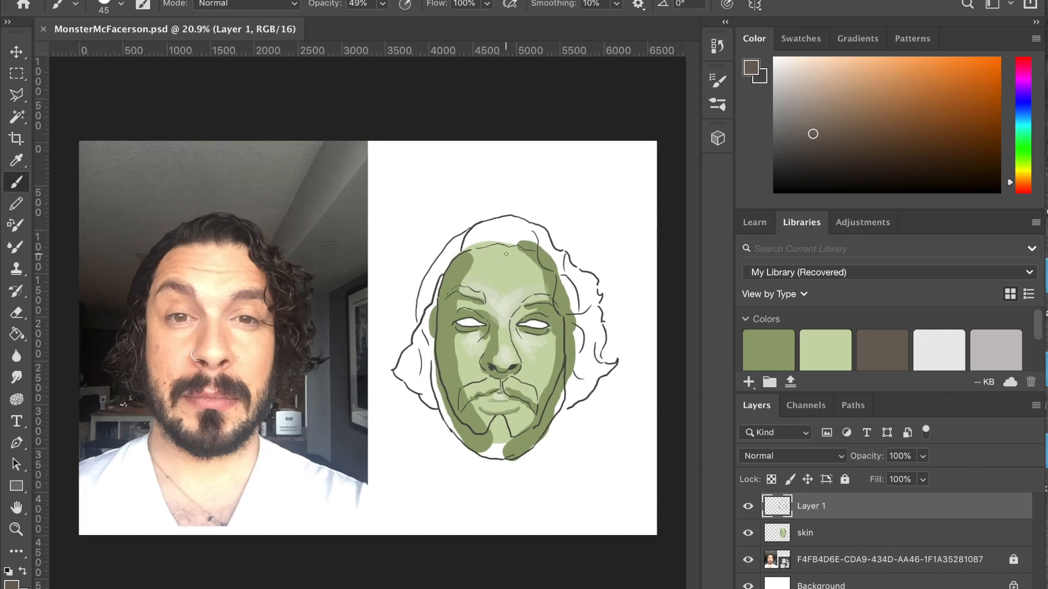
{"action": "scroll", "coordinate": [506, 254], "scroll_direction": "up", "scroll_amount": 2}
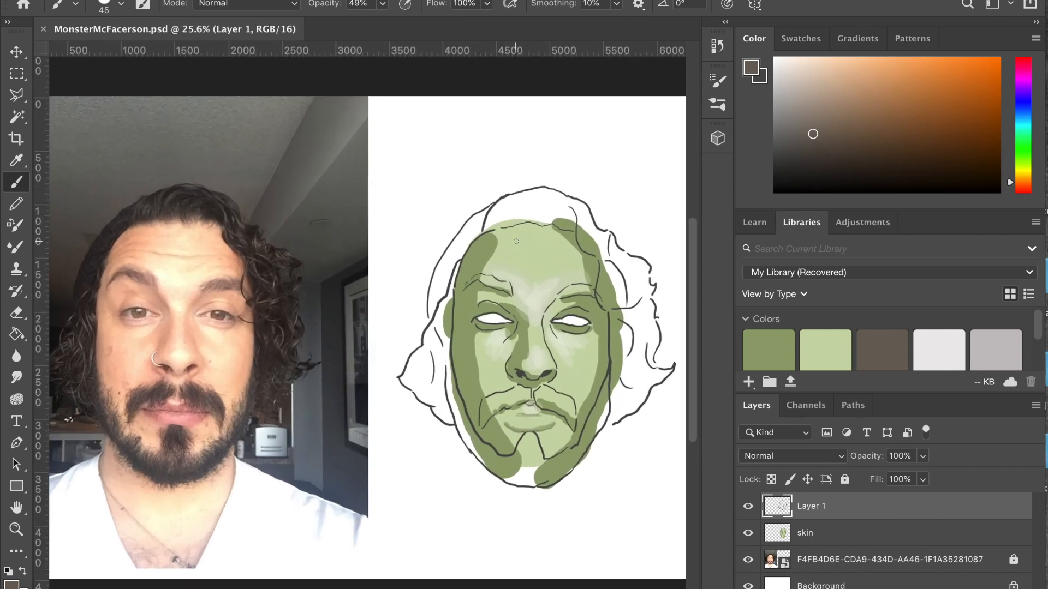
{"action": "scroll", "coordinate": [516, 241], "scroll_direction": "up", "scroll_amount": 1}
{"action": "scroll", "coordinate": [515, 241], "scroll_direction": "right", "scroll_amount": 5}
{"action": "scroll", "coordinate": [513, 242], "scroll_direction": "left", "scroll_amount": 2}
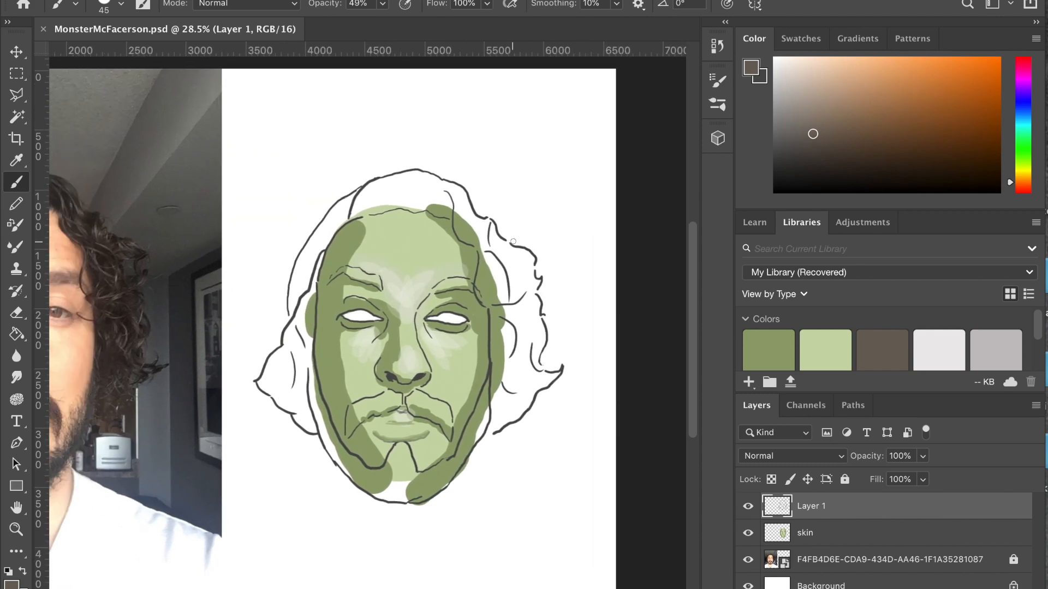
{"action": "scroll", "coordinate": [513, 242], "scroll_direction": "up", "scroll_amount": 2}
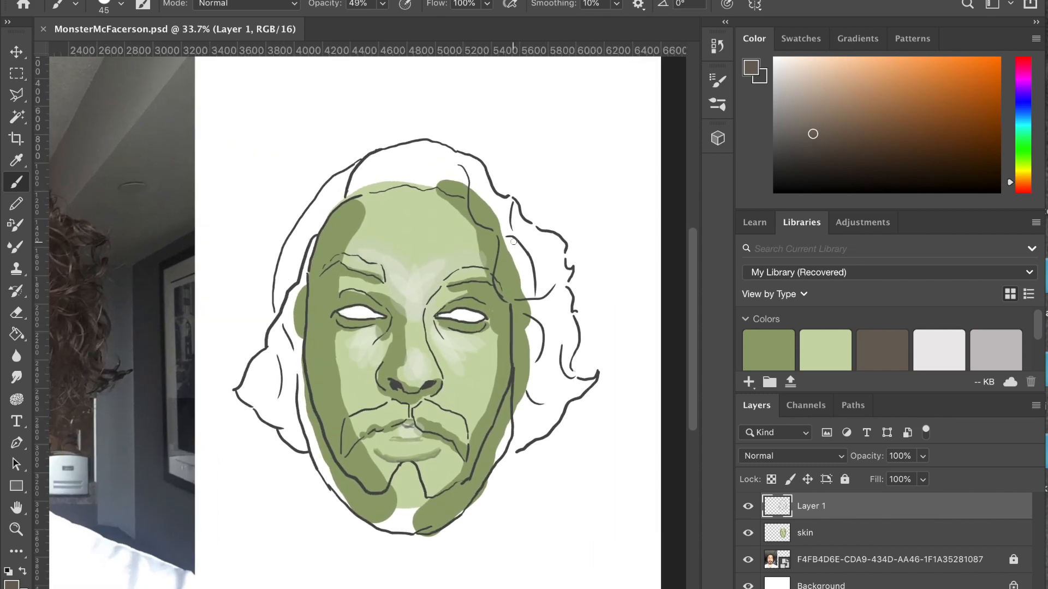
{"action": "scroll", "coordinate": [513, 241], "scroll_direction": "up", "scroll_amount": 3}
{"action": "scroll", "coordinate": [513, 242], "scroll_direction": "down", "scroll_amount": 3}
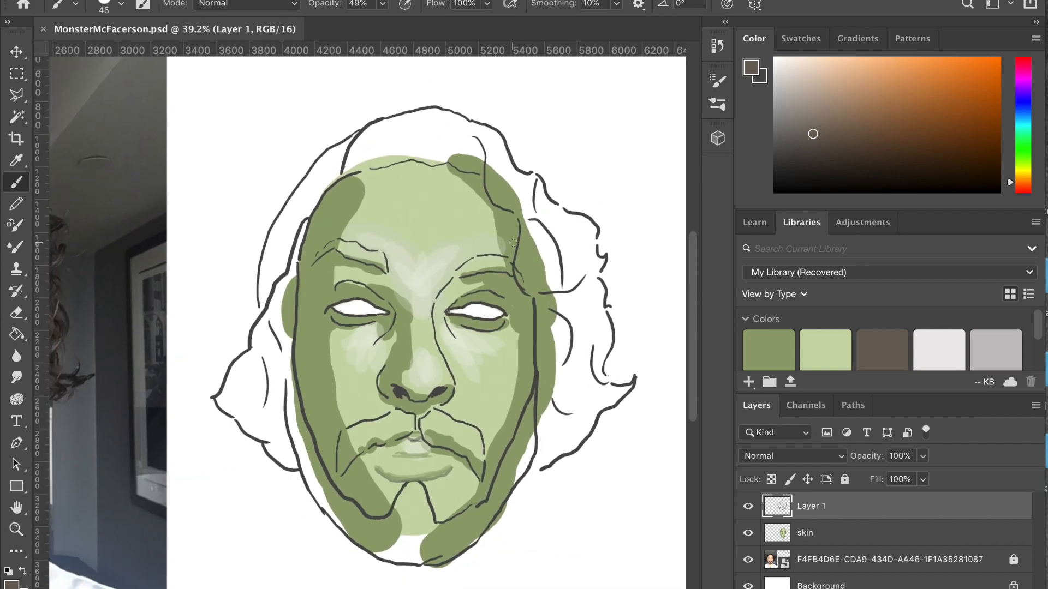
{"action": "left_click", "coordinate": [876, 361]}
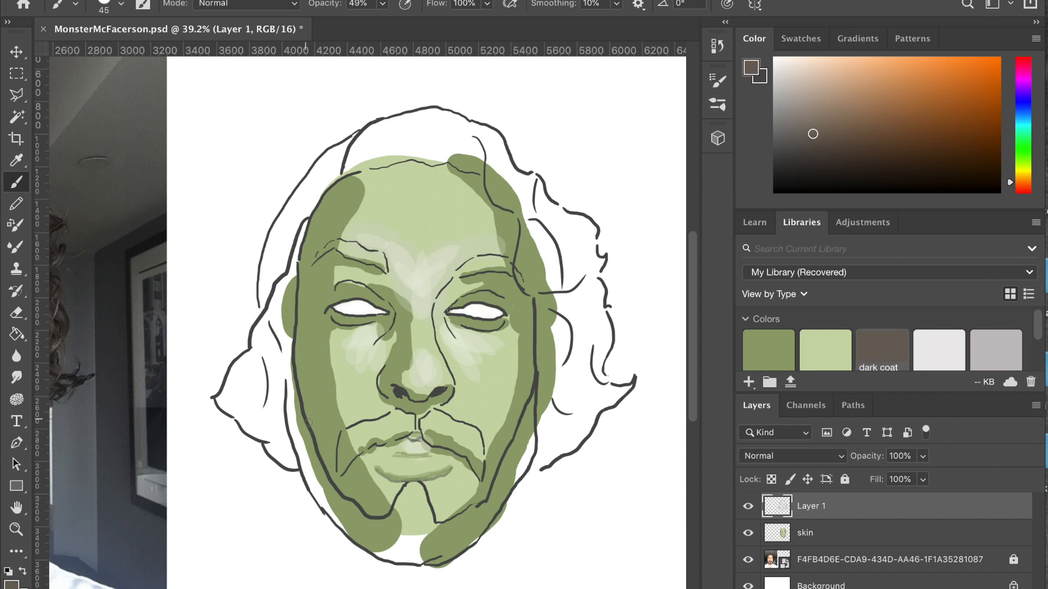
{"action": "left_click_drag", "start_coordinate": [289, 411], "coordinate": [303, 456]}
{"action": "key", "text": "super+z"}
{"action": "left_click", "coordinate": [383, 5]}
{"action": "left_click_drag", "start_coordinate": [384, 22], "coordinate": [457, 25]}
{"action": "left_click_drag", "start_coordinate": [293, 412], "coordinate": [322, 476]}
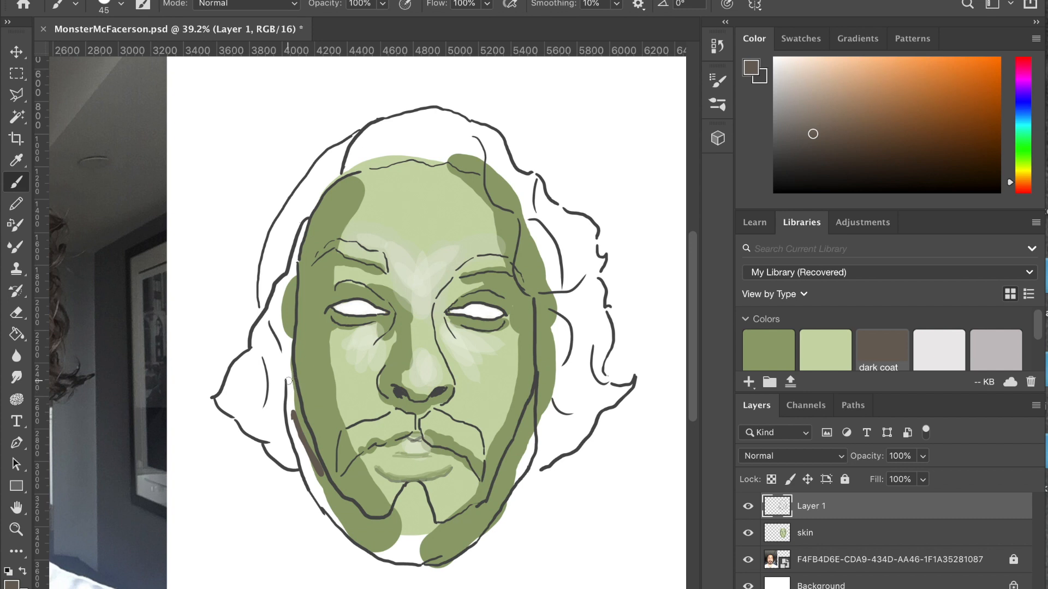
Enlarge the brush to 100 px and undo the test stroke on the jaw
{"action": "key", "text": "bracketright"}
{"action": "key", "text": "bracketright"}
{"action": "key", "text": "bracketright"}
{"action": "key", "text": "bracketright"}
{"action": "key", "text": "bracketright"}
{"action": "key", "text": "bracketright"}
{"action": "key", "text": "super+z"}
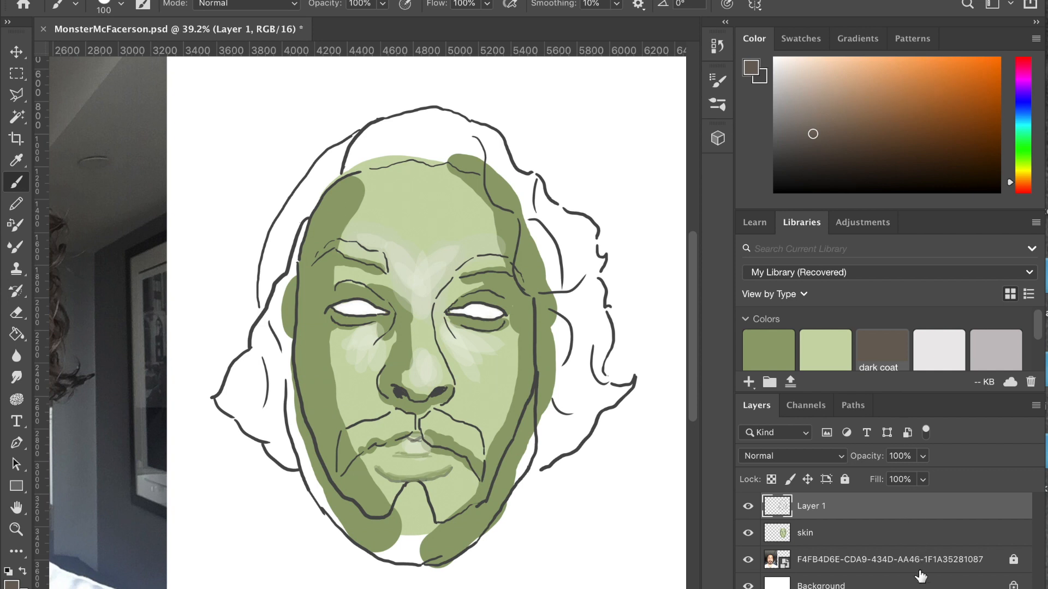
Add a new layer directly above the skin layer and name it "hair"
{"action": "left_click", "coordinate": [894, 541]}
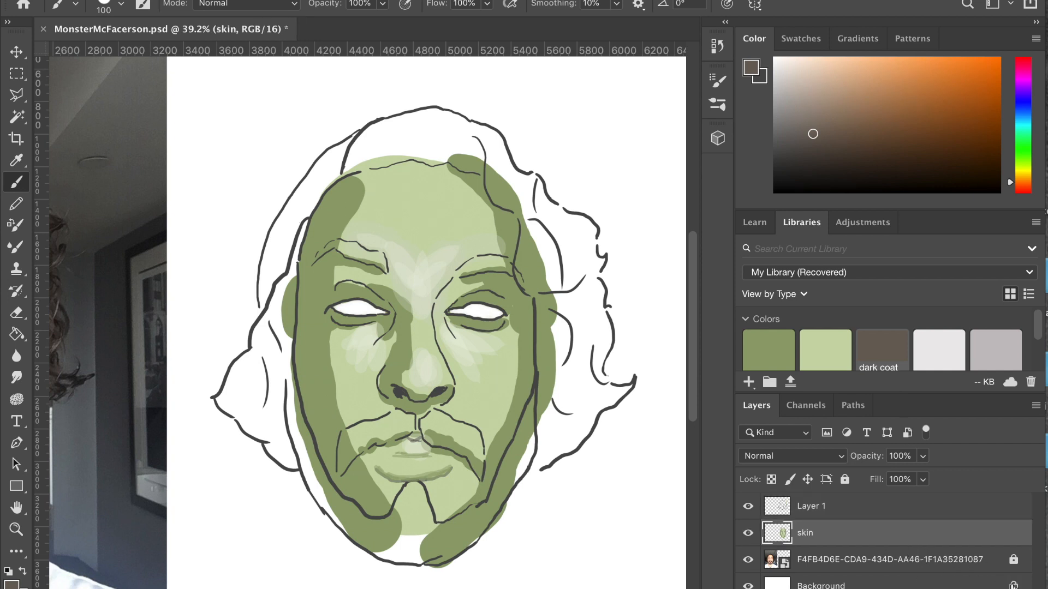
{"action": "key", "text": "shift+super+alt+n"}
{"action": "double_click", "coordinate": [812, 534]}
{"action": "type", "text": "hair"}
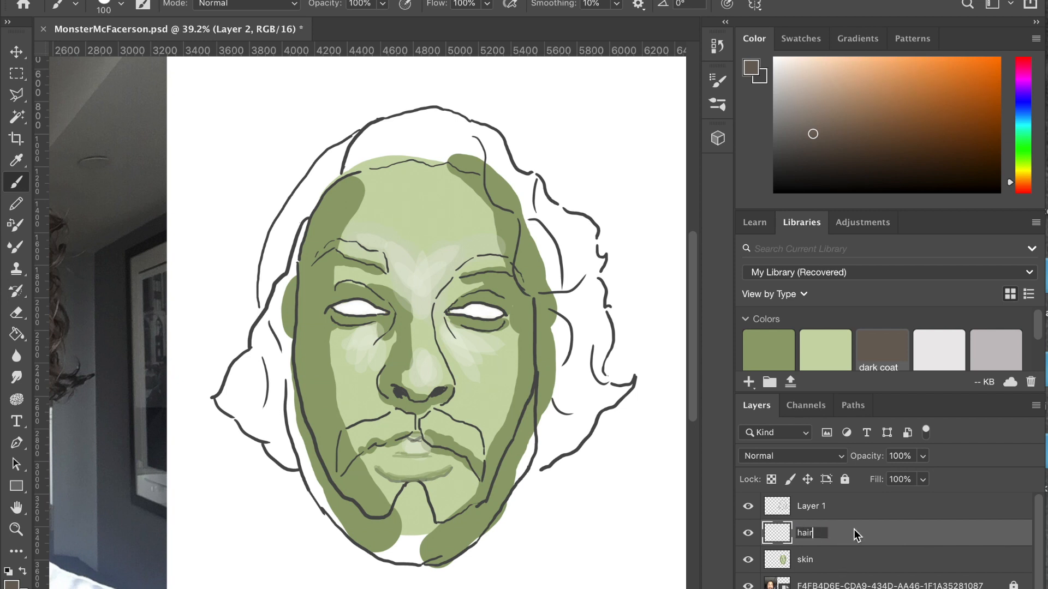
{"action": "key", "text": "Return"}
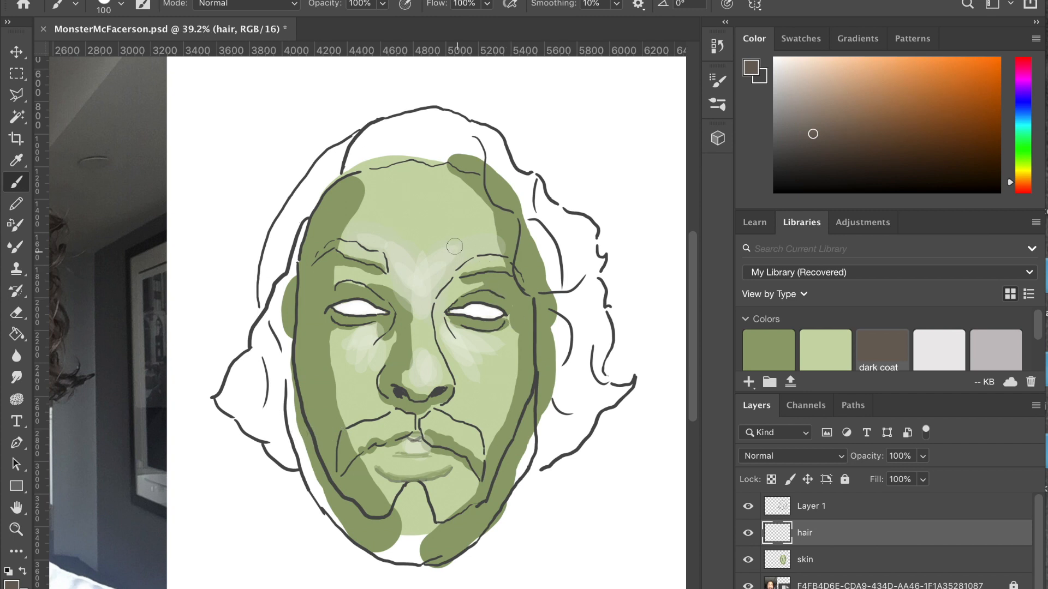
Paint the beard and both eyebrows in dark coat brown on the hair layer
{"action": "mouse_move", "coordinate": [287, 382]}
{"action": "left_mouse_down"}
{"action": "mouse_move", "coordinate": [316, 483]}
{"action": "mouse_move", "coordinate": [385, 555]}
{"action": "mouse_move", "coordinate": [515, 479]}
{"action": "mouse_move", "coordinate": [534, 401]}
{"action": "left_mouse_up"}
{"action": "mouse_move", "coordinate": [459, 270]}
{"action": "left_mouse_down"}
{"action": "mouse_move", "coordinate": [494, 262]}
{"action": "mouse_move", "coordinate": [522, 276]}
{"action": "left_mouse_up"}
{"action": "left_click_drag", "start_coordinate": [387, 270], "coordinate": [337, 253]}
Fill the hair on both sides and the crown with dark coat brown, and paint the outer band behind the head in default black
{"action": "mouse_move", "coordinate": [306, 219]}
{"action": "left_mouse_down"}
{"action": "mouse_move", "coordinate": [281, 387]}
{"action": "mouse_move", "coordinate": [262, 436]}
{"action": "mouse_move", "coordinate": [251, 431]}
{"action": "mouse_move", "coordinate": [295, 467]}
{"action": "left_mouse_up"}
{"action": "mouse_move", "coordinate": [346, 170]}
{"action": "left_mouse_down"}
{"action": "mouse_move", "coordinate": [385, 118]}
{"action": "mouse_move", "coordinate": [360, 161]}
{"action": "mouse_move", "coordinate": [406, 149]}
{"action": "mouse_move", "coordinate": [382, 167]}
{"action": "mouse_move", "coordinate": [470, 161]}
{"action": "mouse_move", "coordinate": [503, 139]}
{"action": "mouse_move", "coordinate": [535, 184]}
{"action": "mouse_move", "coordinate": [628, 385]}
{"action": "left_mouse_up"}
{"action": "left_click_drag", "start_coordinate": [483, 174], "coordinate": [593, 421]}
{"action": "left_click_drag", "start_coordinate": [546, 443], "coordinate": [542, 469]}
{"action": "mouse_move", "coordinate": [548, 341]}
{"action": "left_mouse_down"}
{"action": "mouse_move", "coordinate": [559, 415]}
{"action": "mouse_move", "coordinate": [595, 416]}
{"action": "mouse_move", "coordinate": [572, 259]}
{"action": "mouse_move", "coordinate": [546, 333]}
{"action": "left_mouse_up"}
{"action": "key", "text": "d"}
{"action": "mouse_move", "coordinate": [257, 303]}
{"action": "left_mouse_down"}
{"action": "mouse_move", "coordinate": [258, 329]}
{"action": "mouse_move", "coordinate": [275, 256]}
{"action": "mouse_move", "coordinate": [260, 330]}
{"action": "mouse_move", "coordinate": [295, 265]}
{"action": "mouse_move", "coordinate": [280, 289]}
{"action": "mouse_move", "coordinate": [293, 253]}
{"action": "mouse_move", "coordinate": [269, 287]}
{"action": "mouse_move", "coordinate": [288, 228]}
{"action": "mouse_move", "coordinate": [265, 279]}
{"action": "mouse_move", "coordinate": [280, 248]}
{"action": "mouse_move", "coordinate": [266, 269]}
{"action": "mouse_move", "coordinate": [298, 205]}
{"action": "mouse_move", "coordinate": [353, 151]}
{"action": "mouse_move", "coordinate": [335, 184]}
{"action": "mouse_move", "coordinate": [356, 155]}
{"action": "mouse_move", "coordinate": [338, 202]}
{"action": "mouse_move", "coordinate": [306, 242]}
{"action": "mouse_move", "coordinate": [329, 196]}
{"action": "mouse_move", "coordinate": [293, 244]}
{"action": "mouse_move", "coordinate": [328, 191]}
{"action": "mouse_move", "coordinate": [285, 243]}
{"action": "mouse_move", "coordinate": [332, 178]}
{"action": "mouse_move", "coordinate": [280, 246]}
{"action": "mouse_move", "coordinate": [315, 196]}
{"action": "mouse_move", "coordinate": [317, 239]}
{"action": "left_mouse_up"}
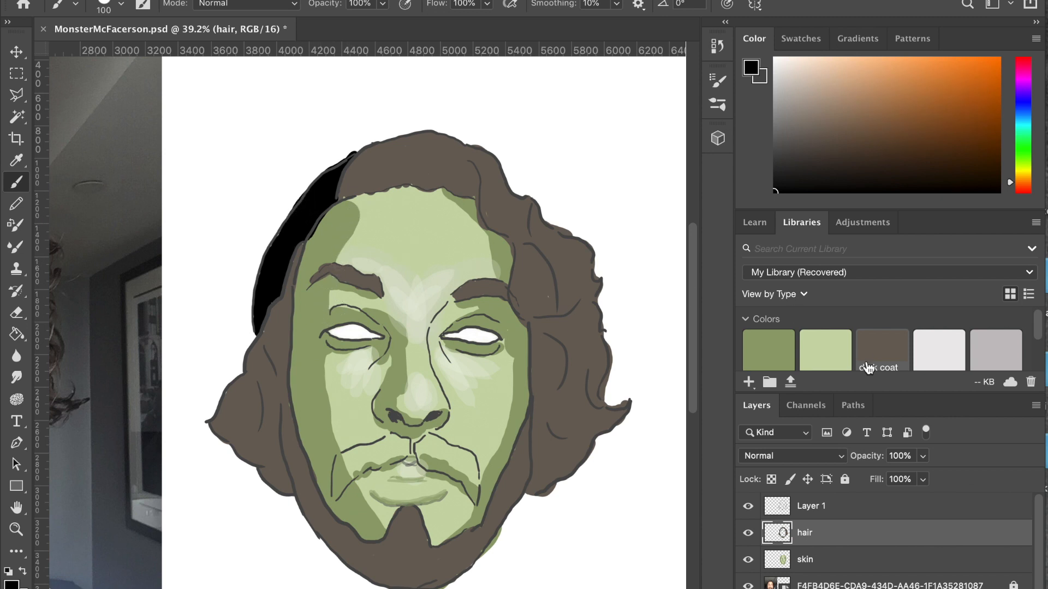
Paint highlight strands in the hair left of the face with the library's Swatch 2 grey, at 43% opacity and 50 px
{"action": "left_click", "coordinate": [953, 370]}
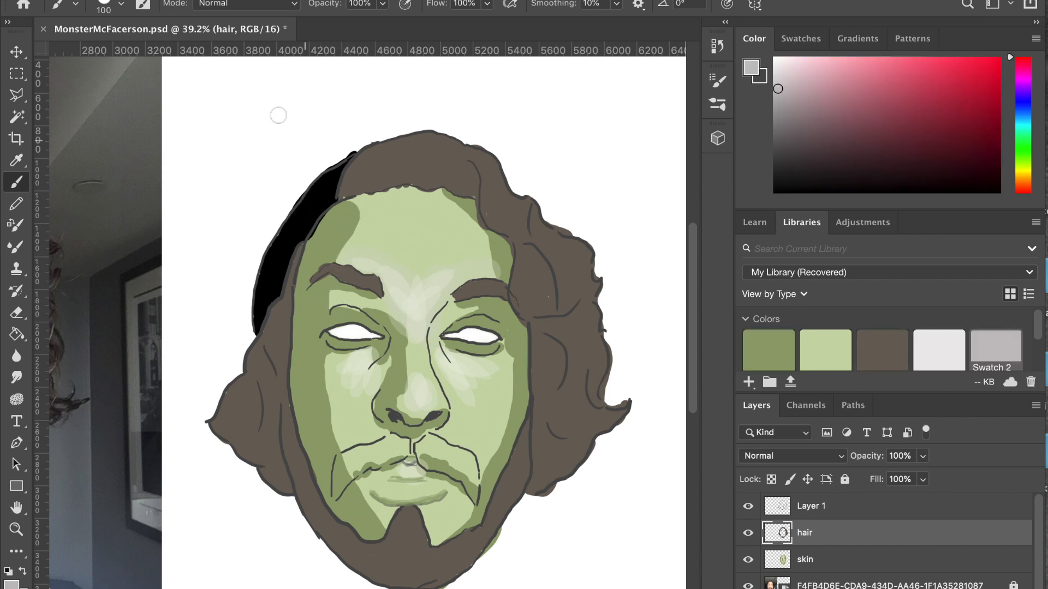
{"action": "left_click", "coordinate": [385, 6]}
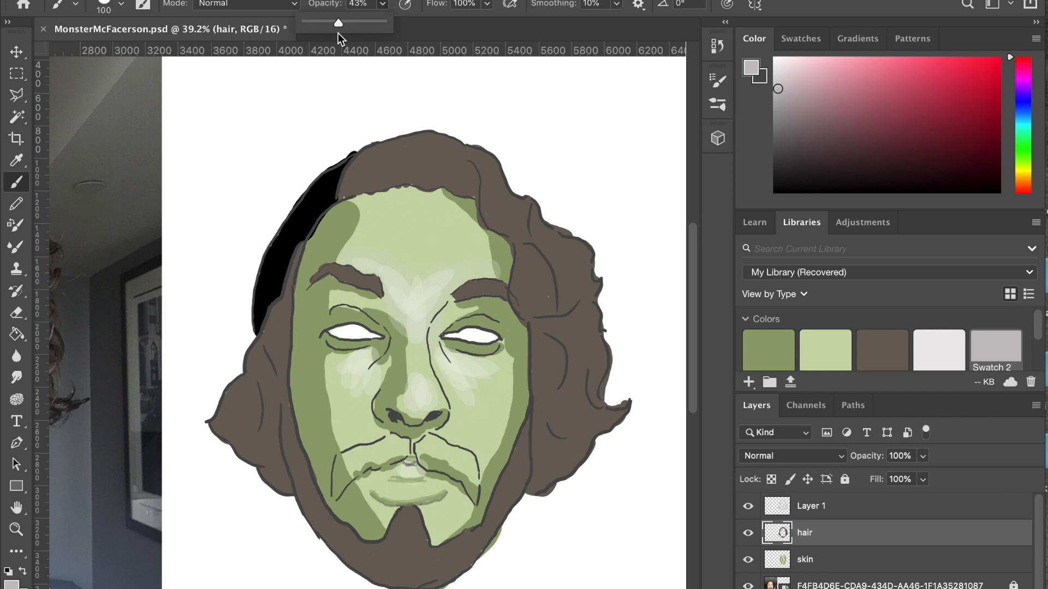
{"action": "key", "text": "bracketleft"}
{"action": "key", "text": "bracketleft"}
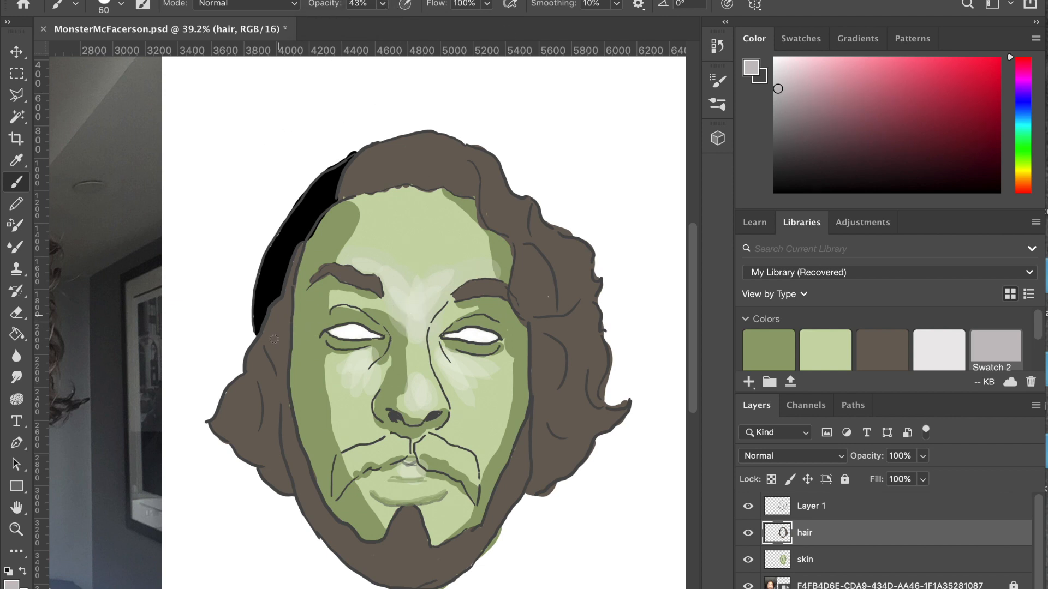
{"action": "mouse_move", "coordinate": [266, 333]}
{"action": "left_mouse_down"}
{"action": "mouse_move", "coordinate": [284, 379]}
{"action": "mouse_move", "coordinate": [262, 348]}
{"action": "mouse_move", "coordinate": [282, 419]}
{"action": "mouse_move", "coordinate": [244, 366]}
{"action": "mouse_move", "coordinate": [265, 399]}
{"action": "mouse_move", "coordinate": [264, 384]}
{"action": "mouse_move", "coordinate": [274, 392]}
{"action": "mouse_move", "coordinate": [261, 391]}
{"action": "mouse_move", "coordinate": [259, 432]}
{"action": "left_mouse_up"}
{"action": "left_click_drag", "start_coordinate": [263, 415], "coordinate": [275, 460]}
{"action": "mouse_move", "coordinate": [283, 319]}
{"action": "left_mouse_down"}
{"action": "mouse_move", "coordinate": [284, 365]}
{"action": "mouse_move", "coordinate": [282, 412]}
{"action": "left_mouse_up"}
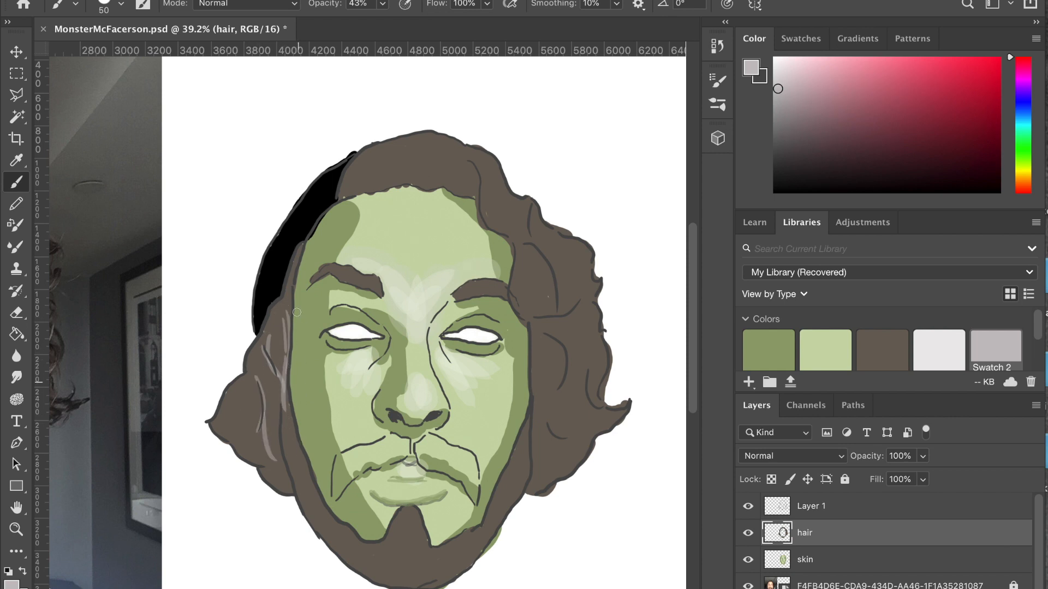
{"action": "mouse_move", "coordinate": [293, 304]}
{"action": "left_mouse_down"}
{"action": "mouse_move", "coordinate": [246, 365]}
{"action": "mouse_move", "coordinate": [258, 347]}
{"action": "mouse_move", "coordinate": [258, 372]}
{"action": "left_mouse_up"}
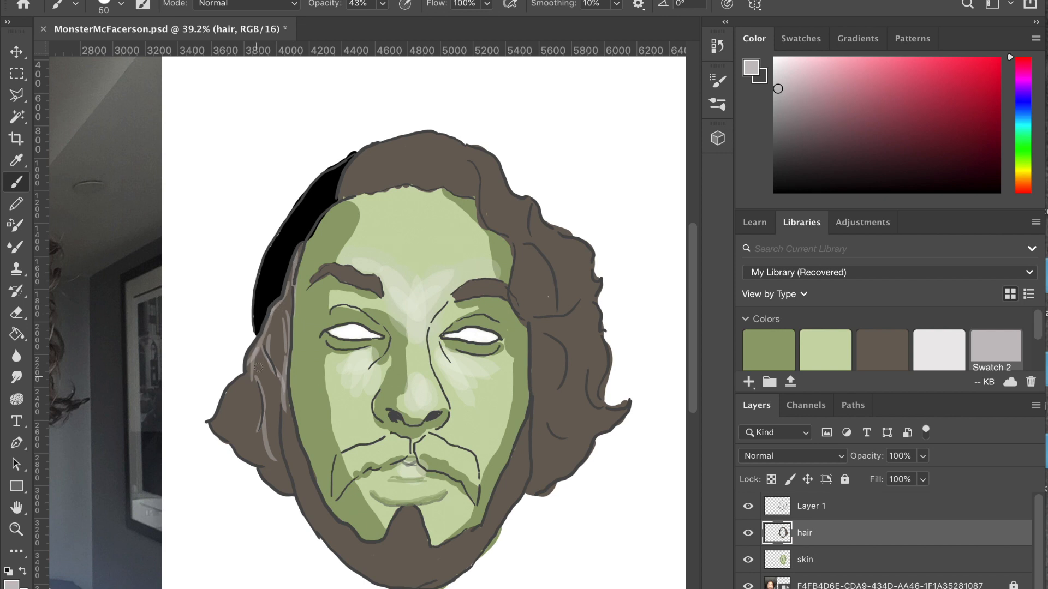
{"action": "mouse_move", "coordinate": [242, 418]}
{"action": "left_mouse_down"}
{"action": "mouse_move", "coordinate": [208, 420]}
{"action": "mouse_move", "coordinate": [243, 419]}
{"action": "mouse_move", "coordinate": [247, 450]}
{"action": "mouse_move", "coordinate": [281, 455]}
{"action": "mouse_move", "coordinate": [239, 460]}
{"action": "mouse_move", "coordinate": [297, 450]}
{"action": "mouse_move", "coordinate": [243, 447]}
{"action": "left_mouse_up"}
Add light grey highlight strands along the parting and through the curls right of the face
{"action": "left_click_drag", "start_coordinate": [465, 154], "coordinate": [510, 299]}
{"action": "mouse_move", "coordinate": [522, 242]}
{"action": "left_mouse_down"}
{"action": "mouse_move", "coordinate": [554, 299]}
{"action": "mouse_move", "coordinate": [598, 285]}
{"action": "left_mouse_up"}
{"action": "left_click_drag", "start_coordinate": [581, 275], "coordinate": [595, 280]}
{"action": "left_click_drag", "start_coordinate": [581, 239], "coordinate": [592, 279]}
{"action": "mouse_move", "coordinate": [547, 338]}
{"action": "left_mouse_down"}
{"action": "mouse_move", "coordinate": [563, 361]}
{"action": "mouse_move", "coordinate": [557, 411]}
{"action": "mouse_move", "coordinate": [566, 357]}
{"action": "mouse_move", "coordinate": [580, 378]}
{"action": "mouse_move", "coordinate": [569, 436]}
{"action": "left_mouse_up"}
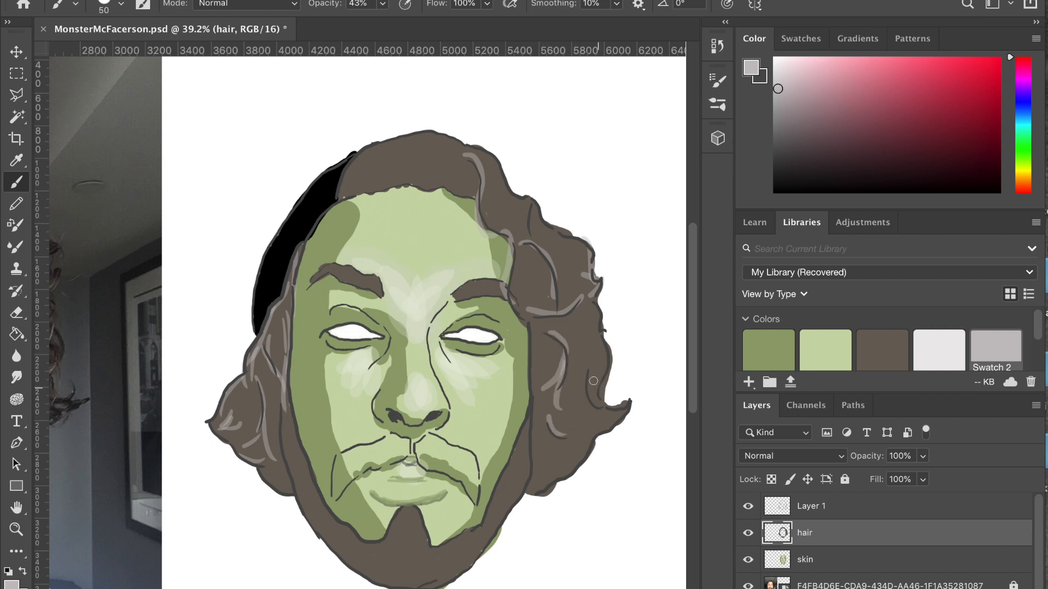
{"action": "left_click_drag", "start_coordinate": [589, 361], "coordinate": [605, 408]}
{"action": "left_click_drag", "start_coordinate": [587, 301], "coordinate": [602, 354]}
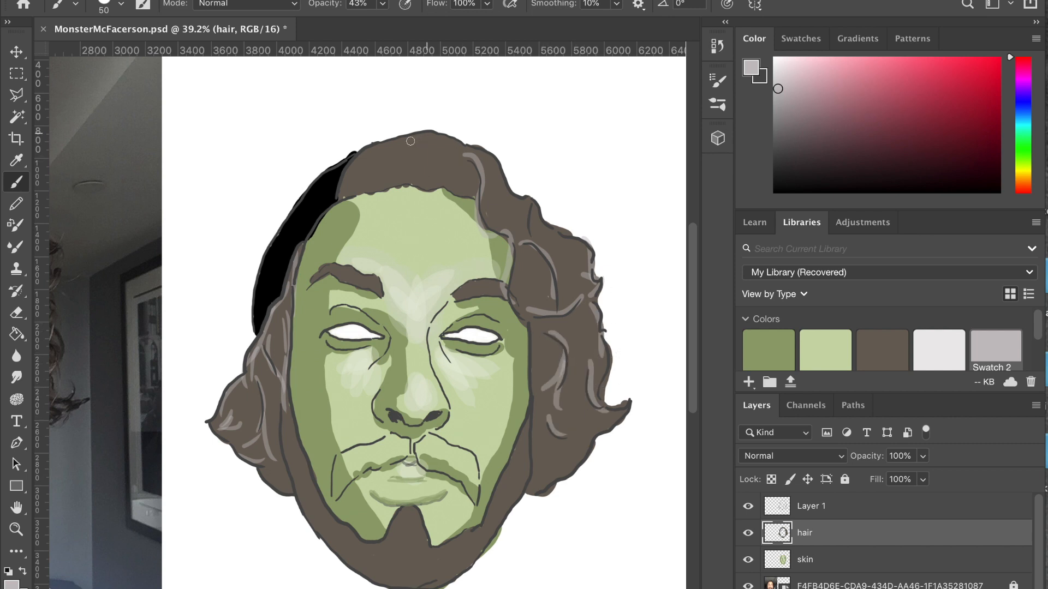
Add light grey highlights across the crown and more strands in the lower and inner curls right of the face
{"action": "mouse_move", "coordinate": [365, 164]}
{"action": "left_mouse_down"}
{"action": "mouse_move", "coordinate": [403, 142]}
{"action": "mouse_move", "coordinate": [377, 163]}
{"action": "mouse_move", "coordinate": [413, 162]}
{"action": "mouse_move", "coordinate": [445, 143]}
{"action": "mouse_move", "coordinate": [419, 152]}
{"action": "mouse_move", "coordinate": [469, 157]}
{"action": "mouse_move", "coordinate": [496, 178]}
{"action": "mouse_move", "coordinate": [496, 164]}
{"action": "mouse_move", "coordinate": [504, 199]}
{"action": "mouse_move", "coordinate": [523, 216]}
{"action": "mouse_move", "coordinate": [537, 207]}
{"action": "mouse_move", "coordinate": [535, 233]}
{"action": "mouse_move", "coordinate": [536, 205]}
{"action": "mouse_move", "coordinate": [534, 243]}
{"action": "left_mouse_up"}
{"action": "left_click_drag", "start_coordinate": [512, 211], "coordinate": [532, 209]}
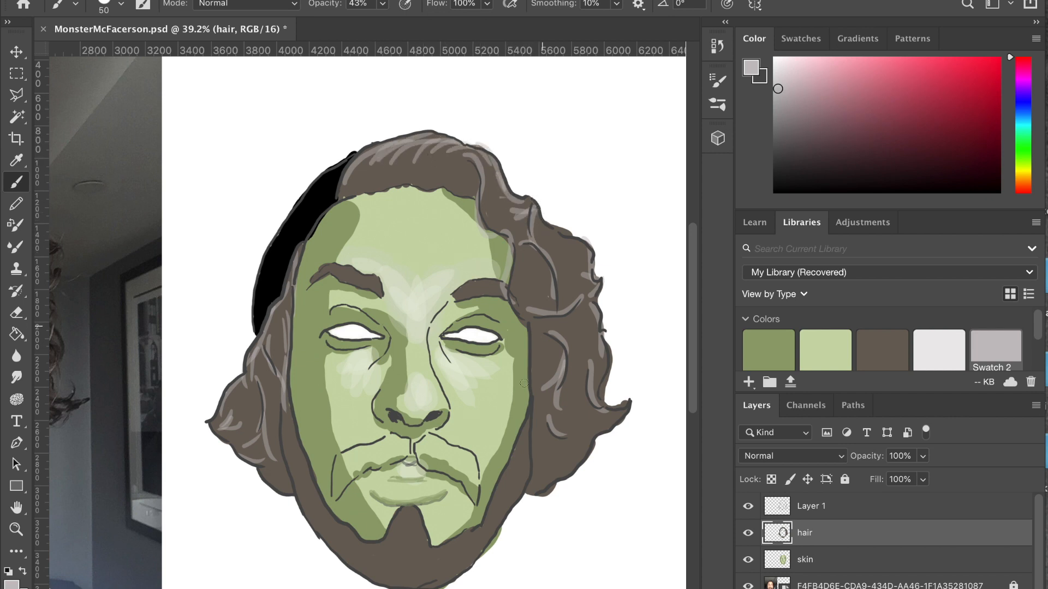
{"action": "mouse_move", "coordinate": [534, 333]}
{"action": "left_mouse_down"}
{"action": "mouse_move", "coordinate": [538, 397]}
{"action": "mouse_move", "coordinate": [559, 440]}
{"action": "left_mouse_up"}
{"action": "mouse_move", "coordinate": [533, 473]}
{"action": "left_mouse_down"}
{"action": "mouse_move", "coordinate": [587, 450]}
{"action": "mouse_move", "coordinate": [579, 452]}
{"action": "left_mouse_up"}
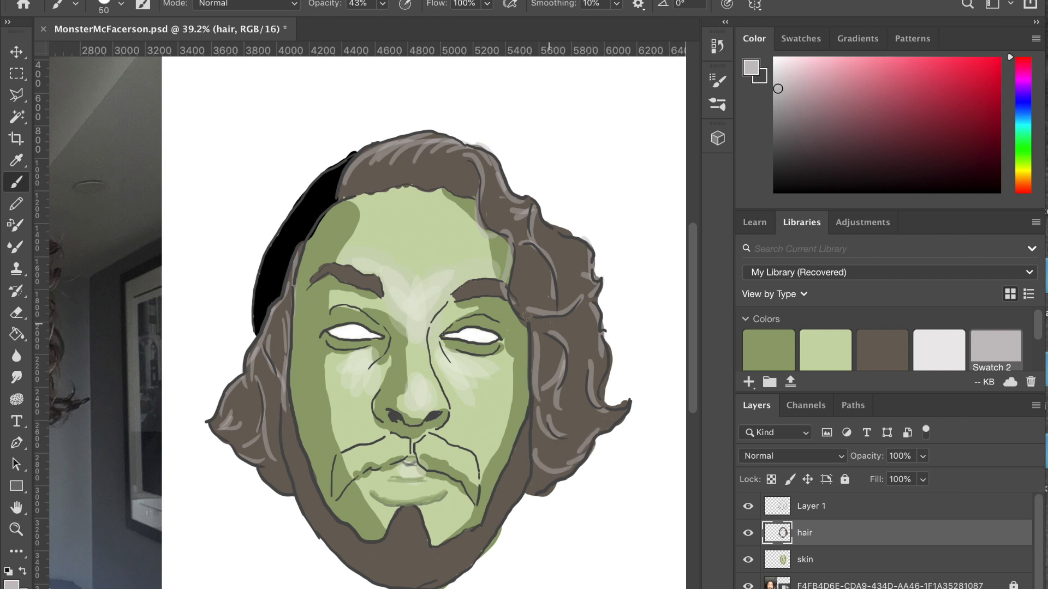
{"action": "mouse_move", "coordinate": [507, 283]}
{"action": "left_mouse_down"}
{"action": "mouse_move", "coordinate": [558, 290]}
{"action": "mouse_move", "coordinate": [514, 271]}
{"action": "mouse_move", "coordinate": [550, 315]}
{"action": "left_mouse_up"}
{"action": "left_click_drag", "start_coordinate": [517, 262], "coordinate": [551, 293]}
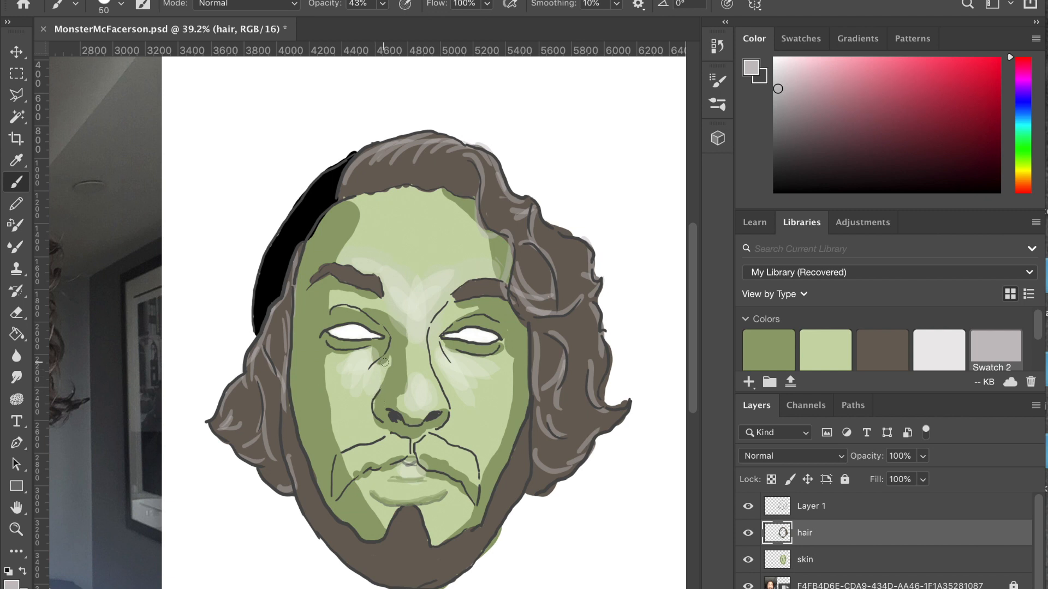
On Layer 1, erase the crease line below the left eye with a 30 px eraser and darken the nostrils in near-black at 100% opacity
{"action": "left_click", "coordinate": [835, 506]}
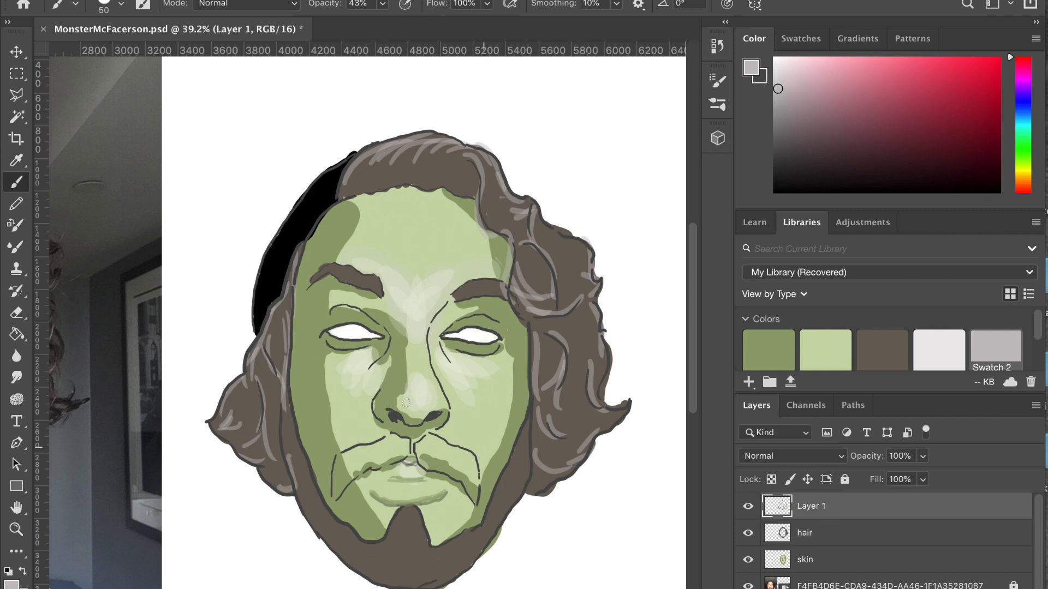
{"action": "left_click", "coordinate": [16, 312]}
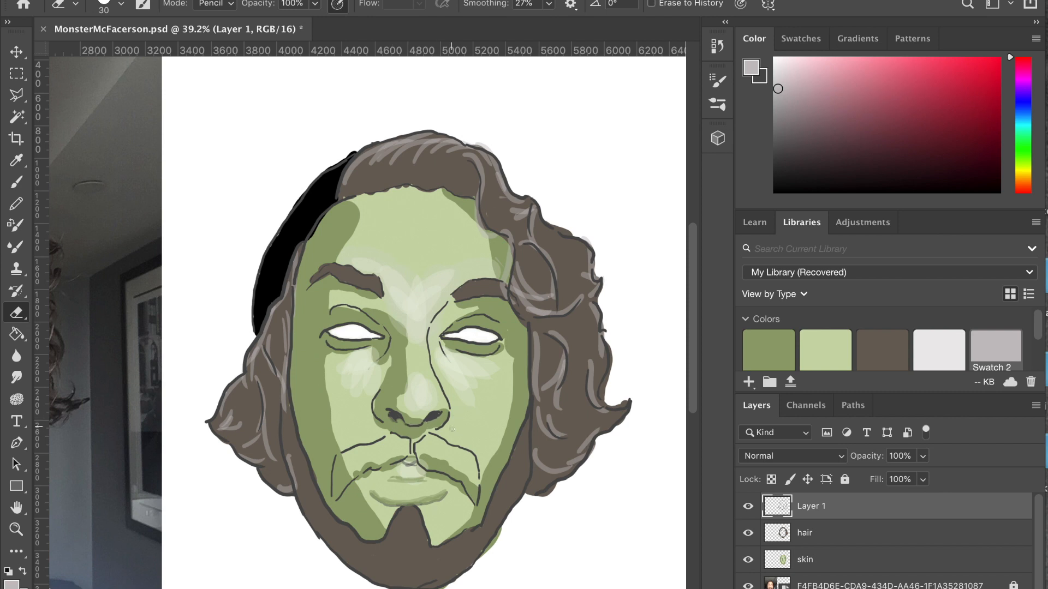
{"action": "left_click", "coordinate": [774, 168]}
{"action": "key", "text": "b"}
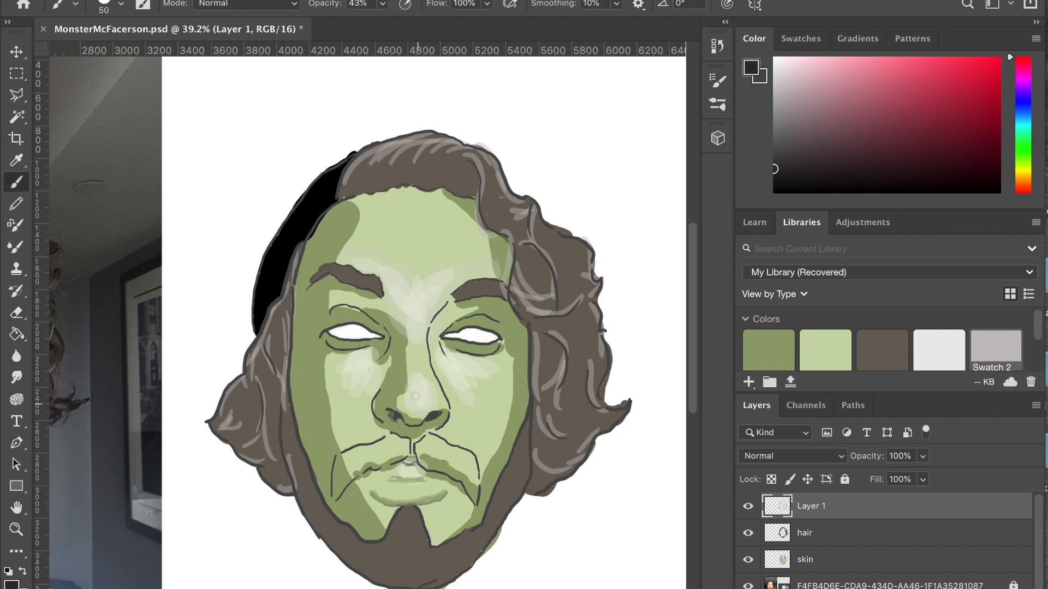
{"action": "key", "text": "0"}
Paint the moustache in dark coat brown on Layer 1, and highlight it and the beard with Swatch 3 at 33% opacity
{"action": "left_click", "coordinate": [882, 350]}
{"action": "mouse_move", "coordinate": [338, 456]}
{"action": "left_mouse_down"}
{"action": "mouse_move", "coordinate": [335, 491]}
{"action": "mouse_move", "coordinate": [350, 464]}
{"action": "mouse_move", "coordinate": [337, 473]}
{"action": "mouse_move", "coordinate": [406, 444]}
{"action": "mouse_move", "coordinate": [387, 437]}
{"action": "mouse_move", "coordinate": [473, 484]}
{"action": "mouse_move", "coordinate": [456, 455]}
{"action": "left_mouse_up"}
{"action": "left_click", "coordinate": [939, 350]}
{"action": "key", "text": "3"}
{"action": "key", "text": "3"}
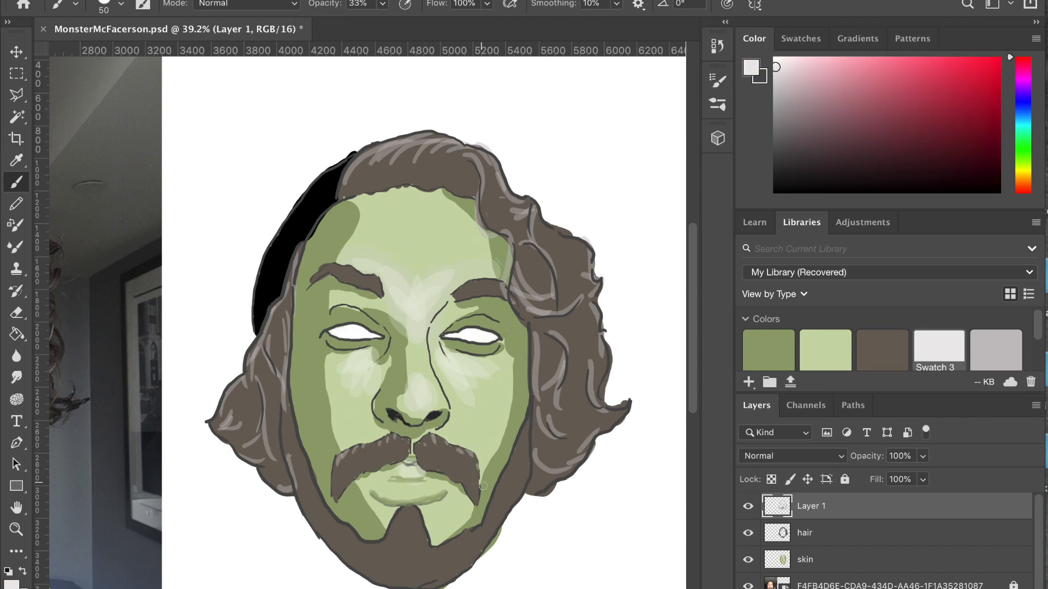
{"action": "scroll", "coordinate": [490, 501], "scroll_direction": "down", "scroll_amount": 3}
{"action": "scroll", "coordinate": [490, 501], "scroll_direction": "up", "scroll_amount": 5}
{"action": "scroll", "coordinate": [490, 501], "scroll_direction": "down", "scroll_amount": 2}
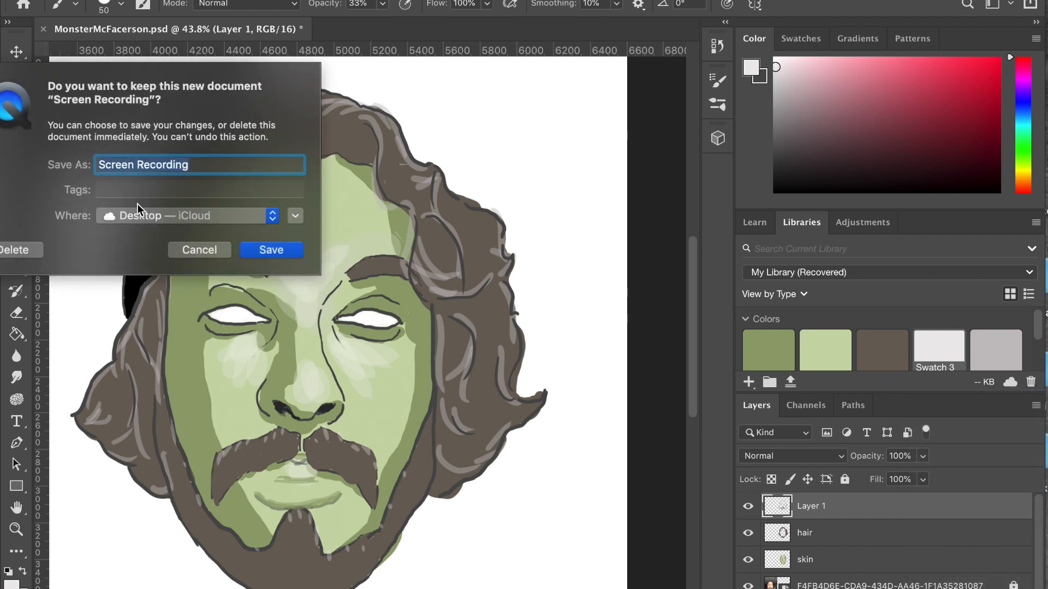
{"action": "type", "text": "Monm"}
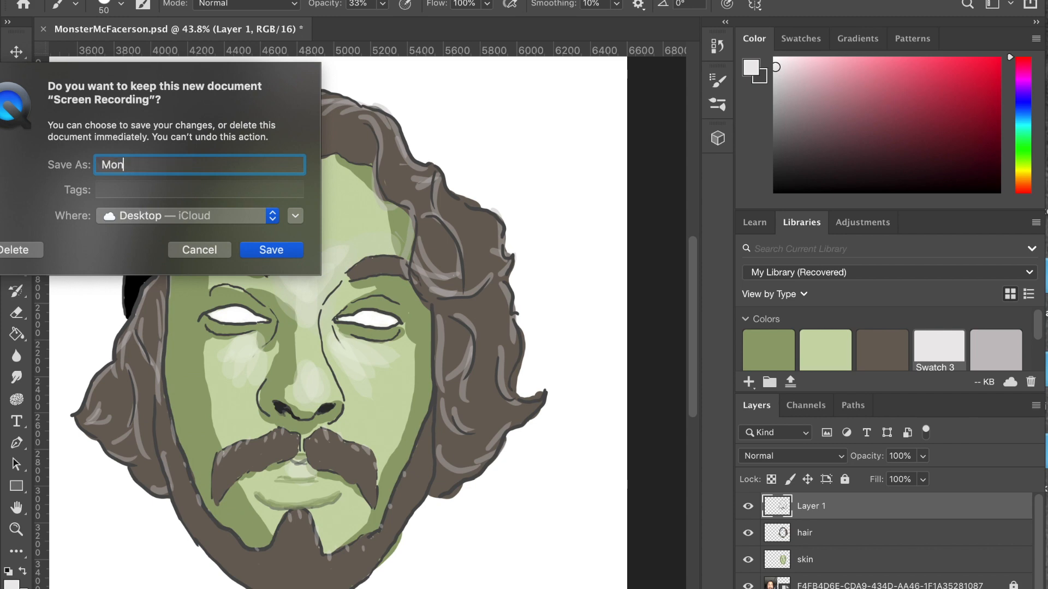